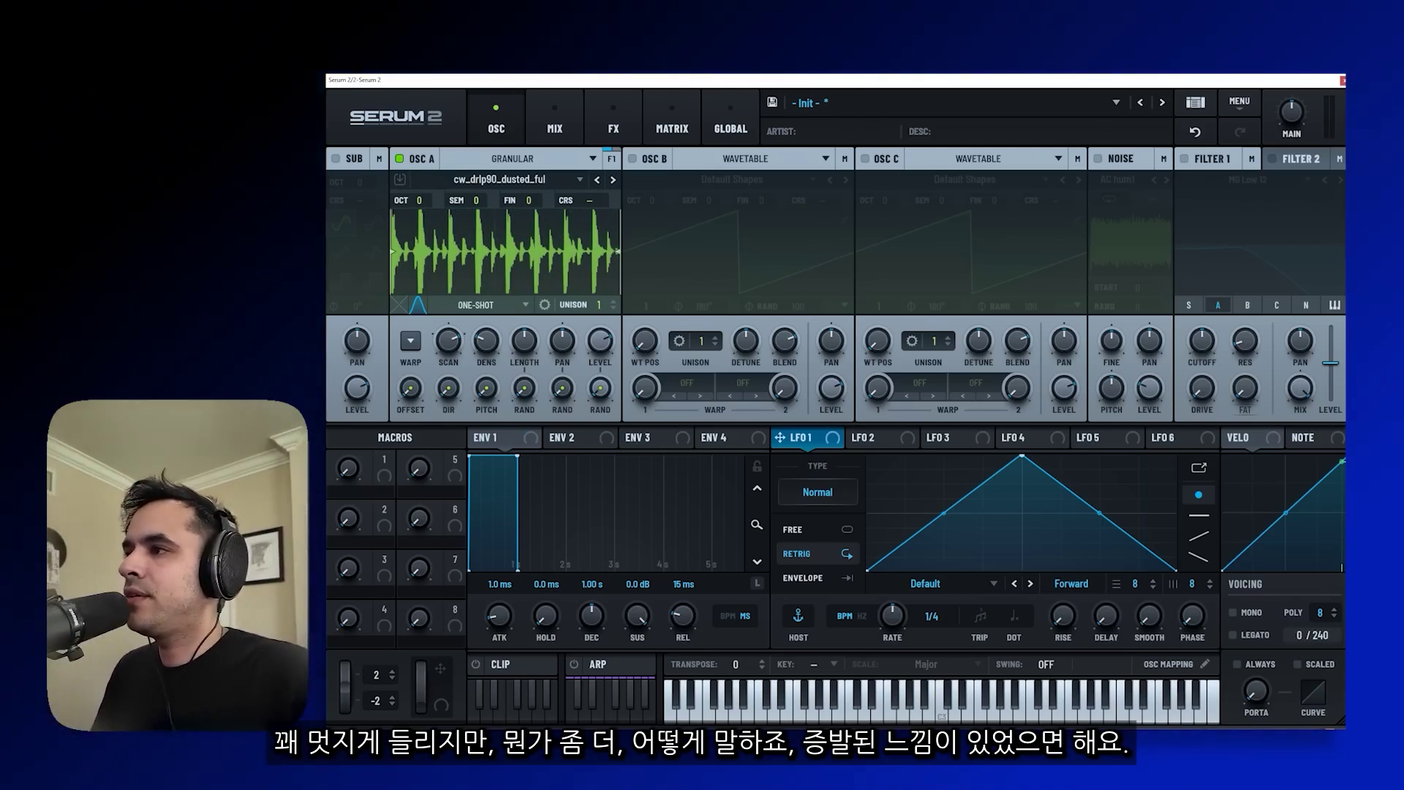
Set oscillator A's granular playback to Fwd Loop and LFO 1's type to Chaos: Lorenz.
click(479, 304)
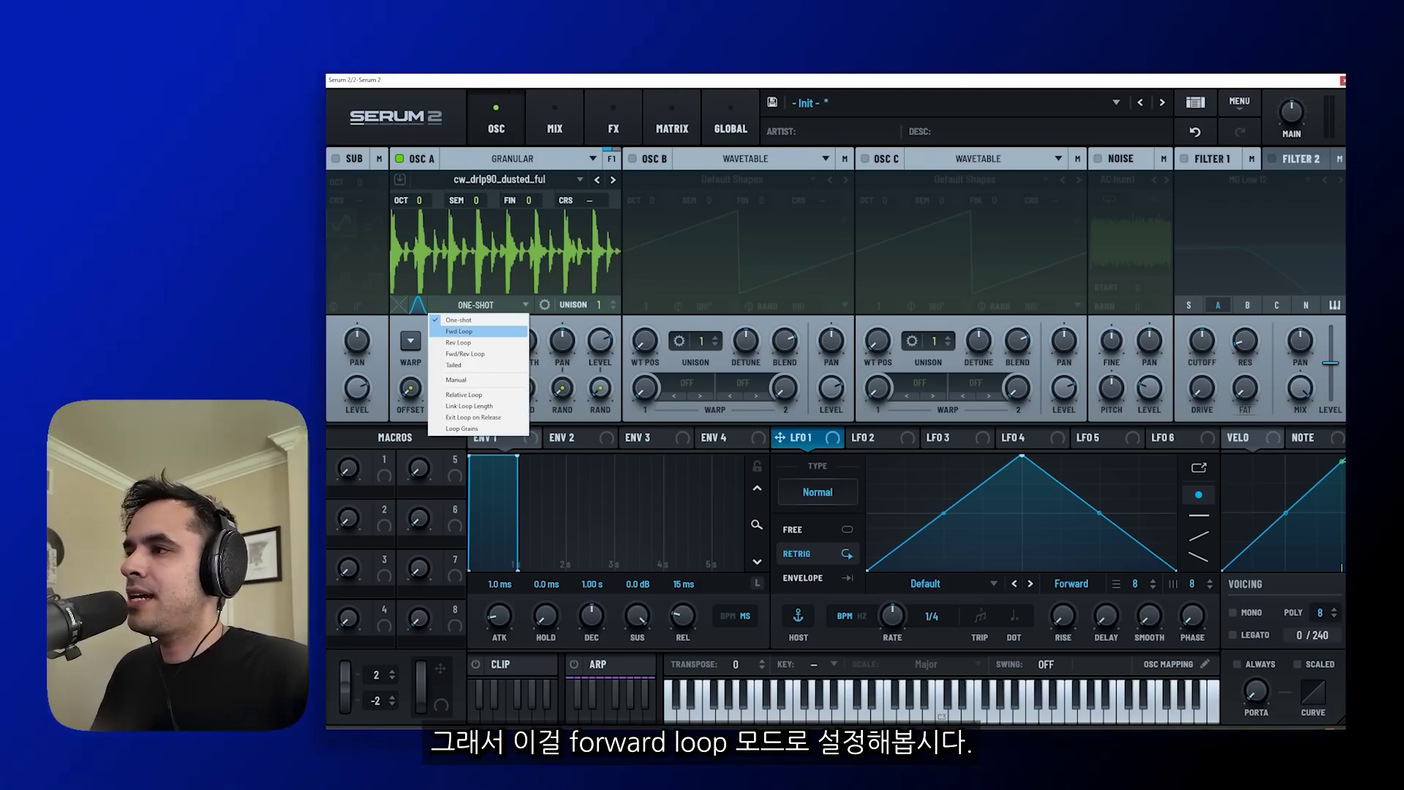
click(459, 332)
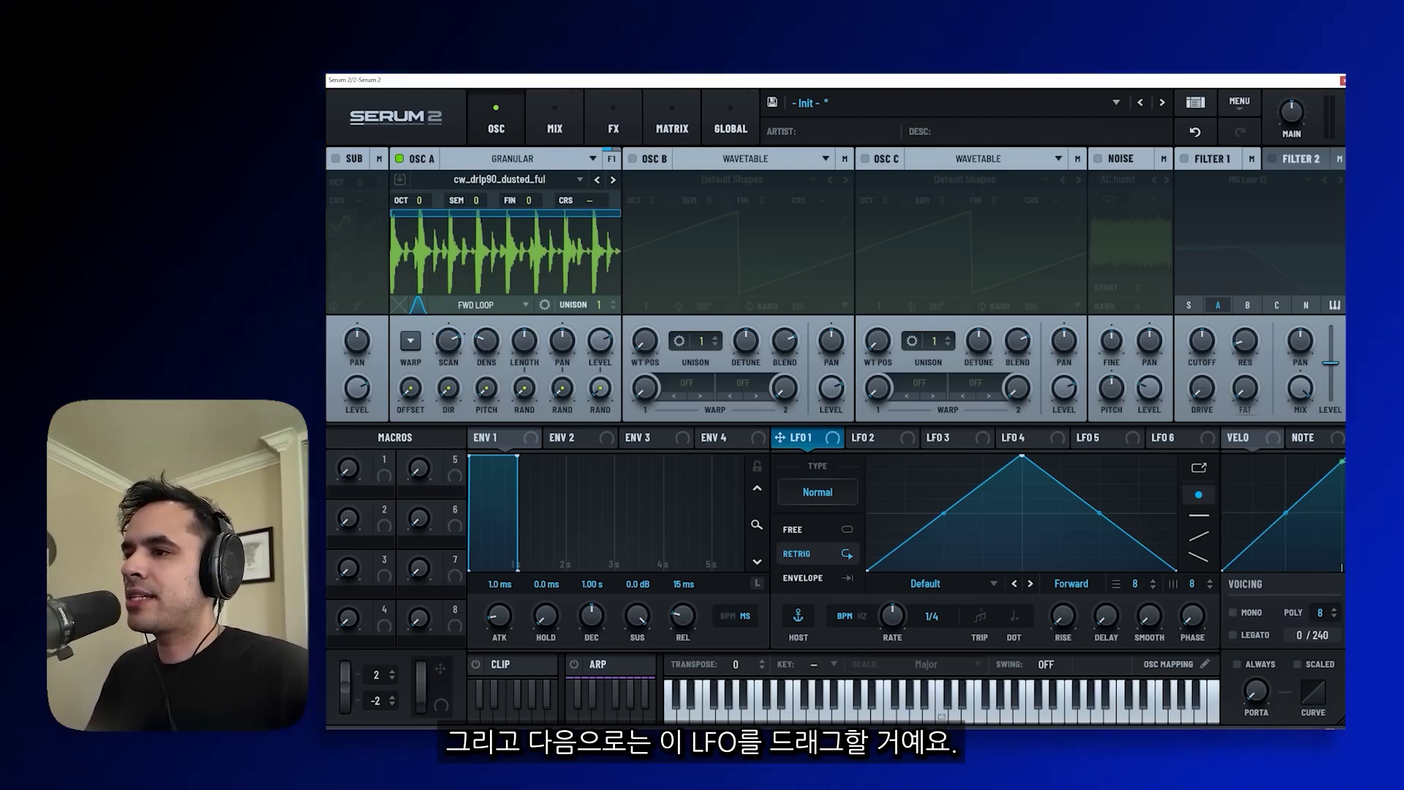
click(817, 491)
click(811, 532)
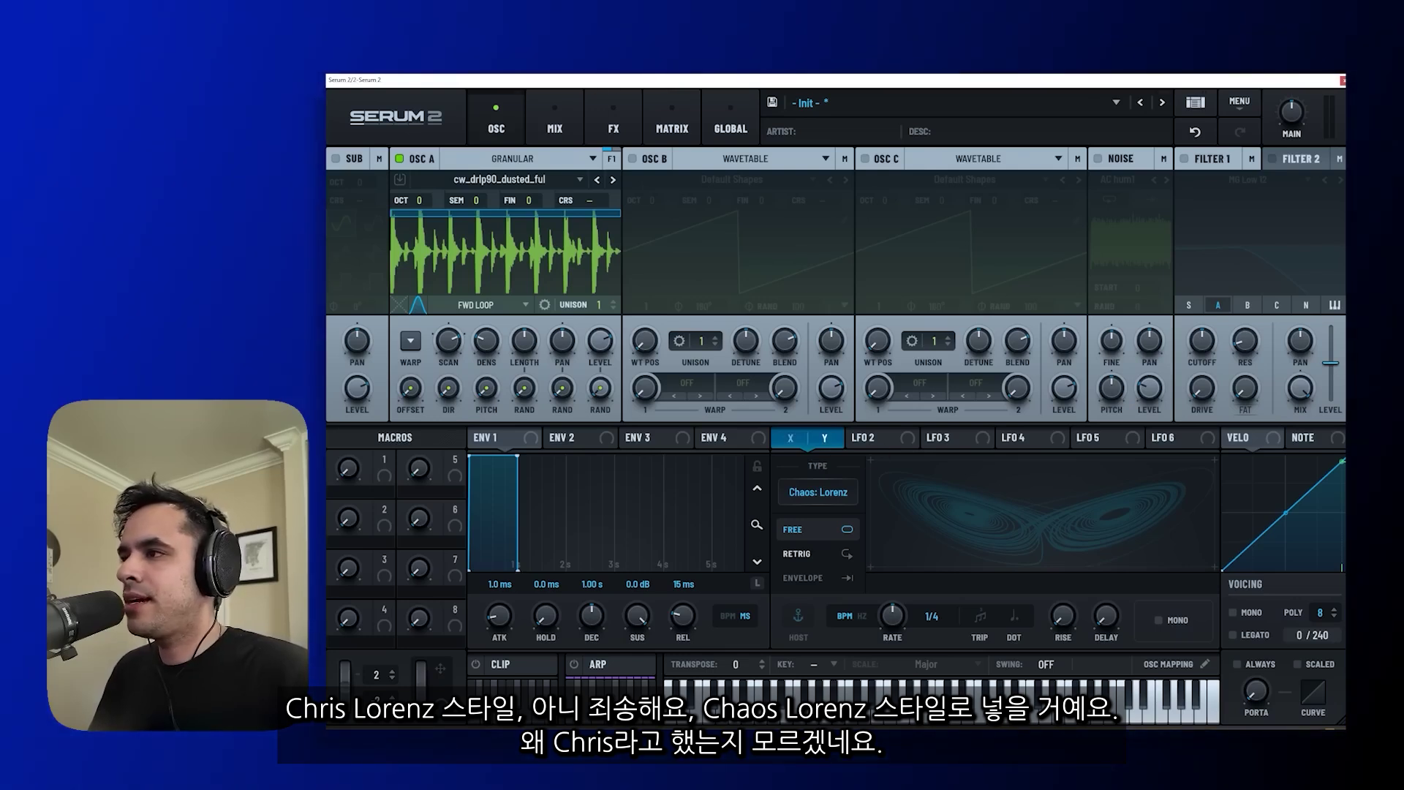
Modulate oscillator A's scan rate with LFO 1 Y using a negative amount, and adjust the grain density.
drag(824, 437, 435, 354)
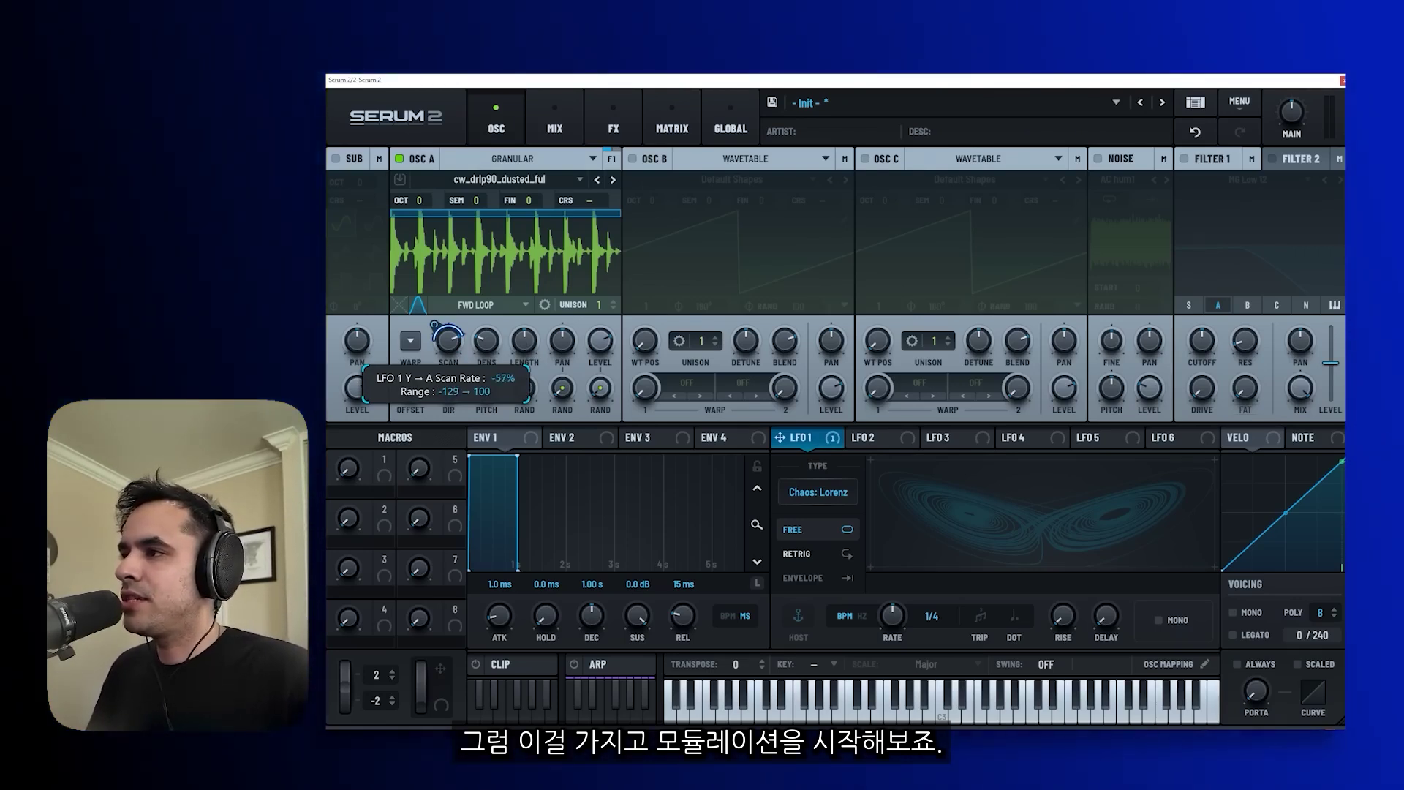
drag(435, 326, 435, 330)
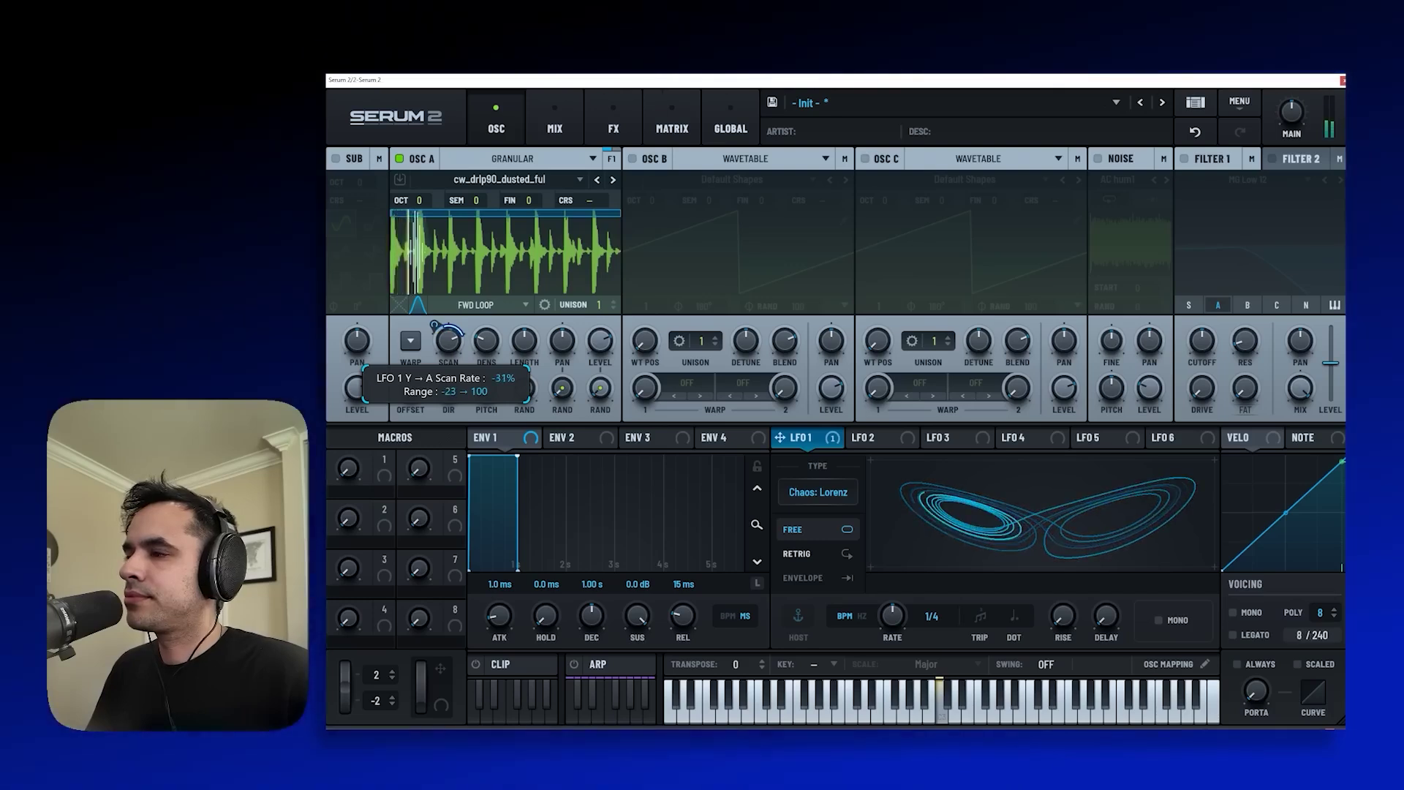
drag(448, 331, 448, 322)
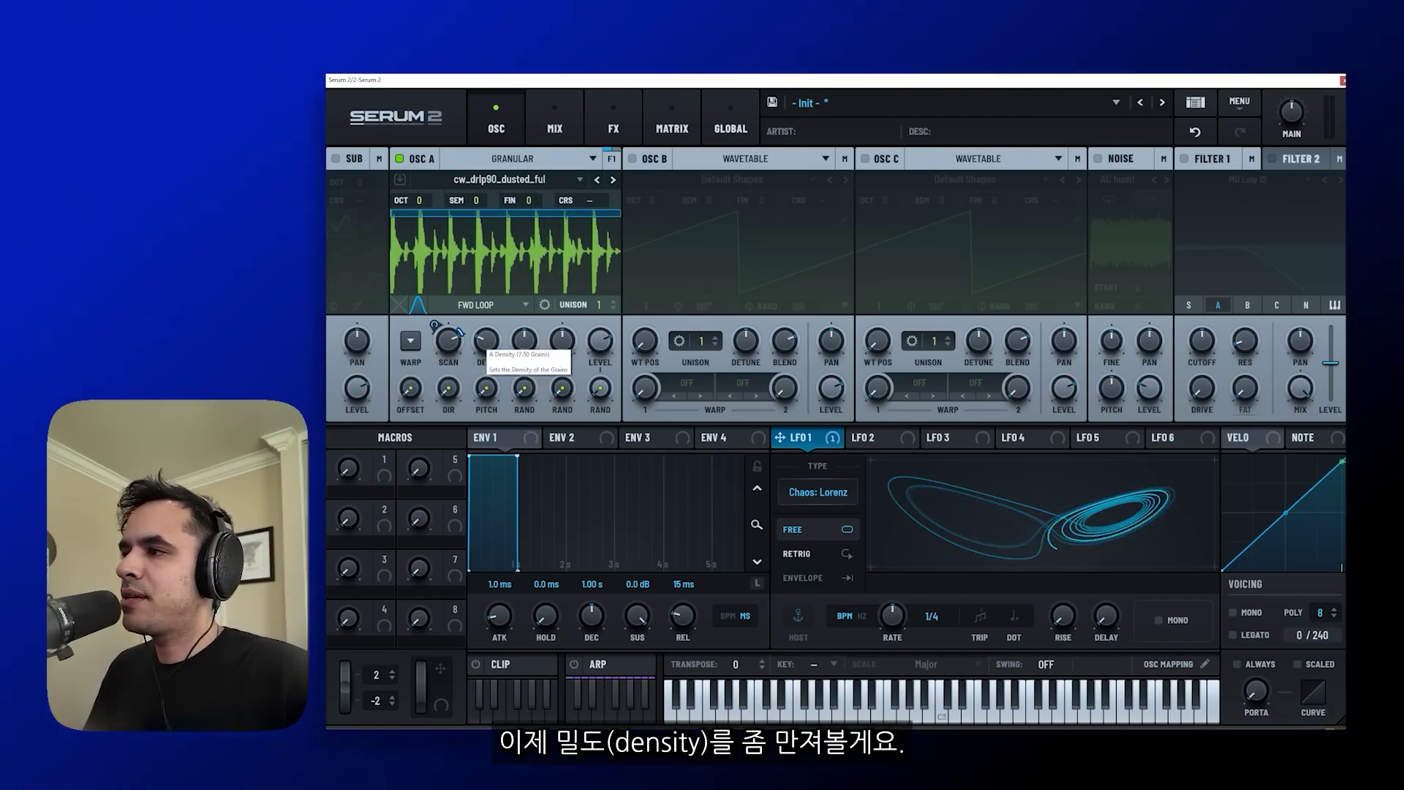
drag(485, 341, 434, 345)
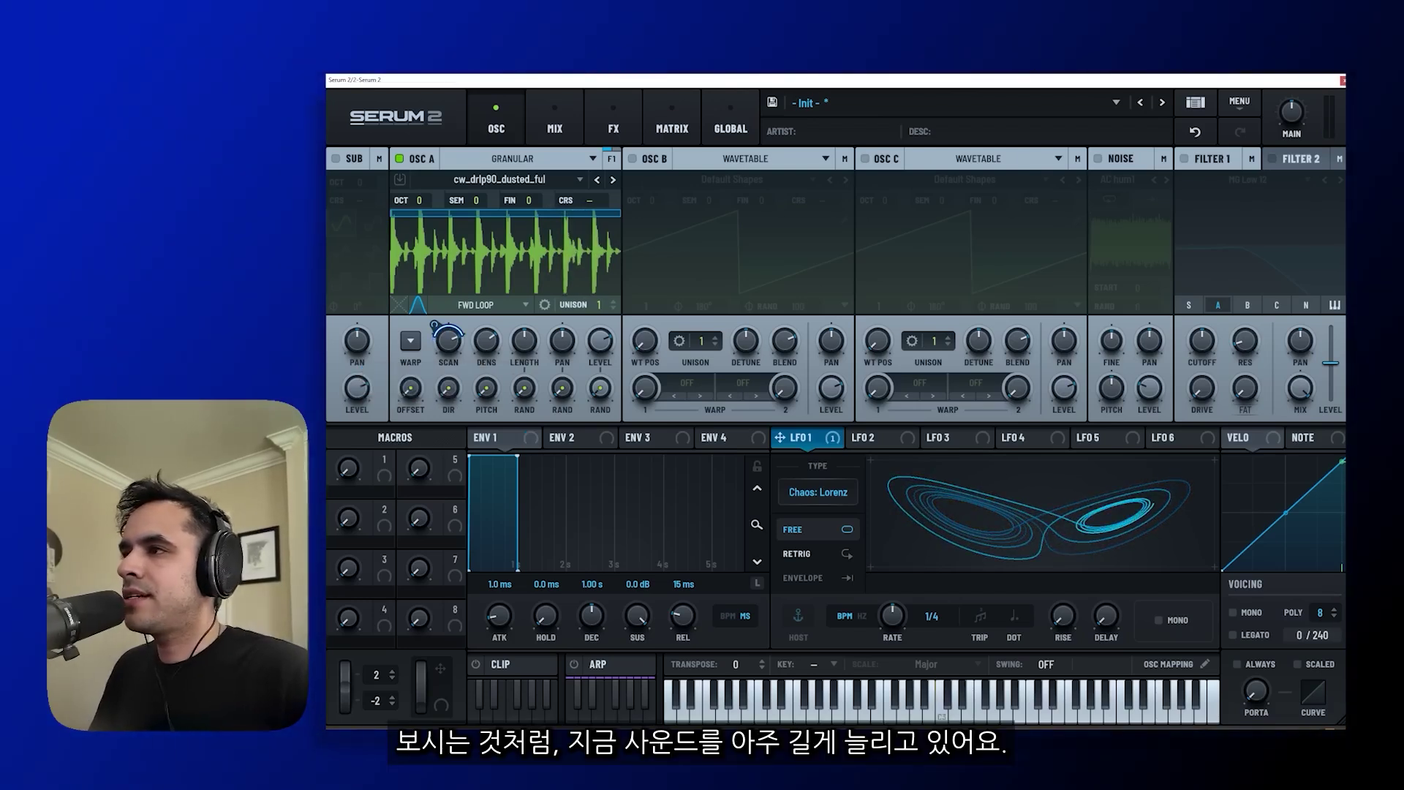
Load the factory Modulated effects preset Vintage Chorused on the main effects bus.
click(613, 120)
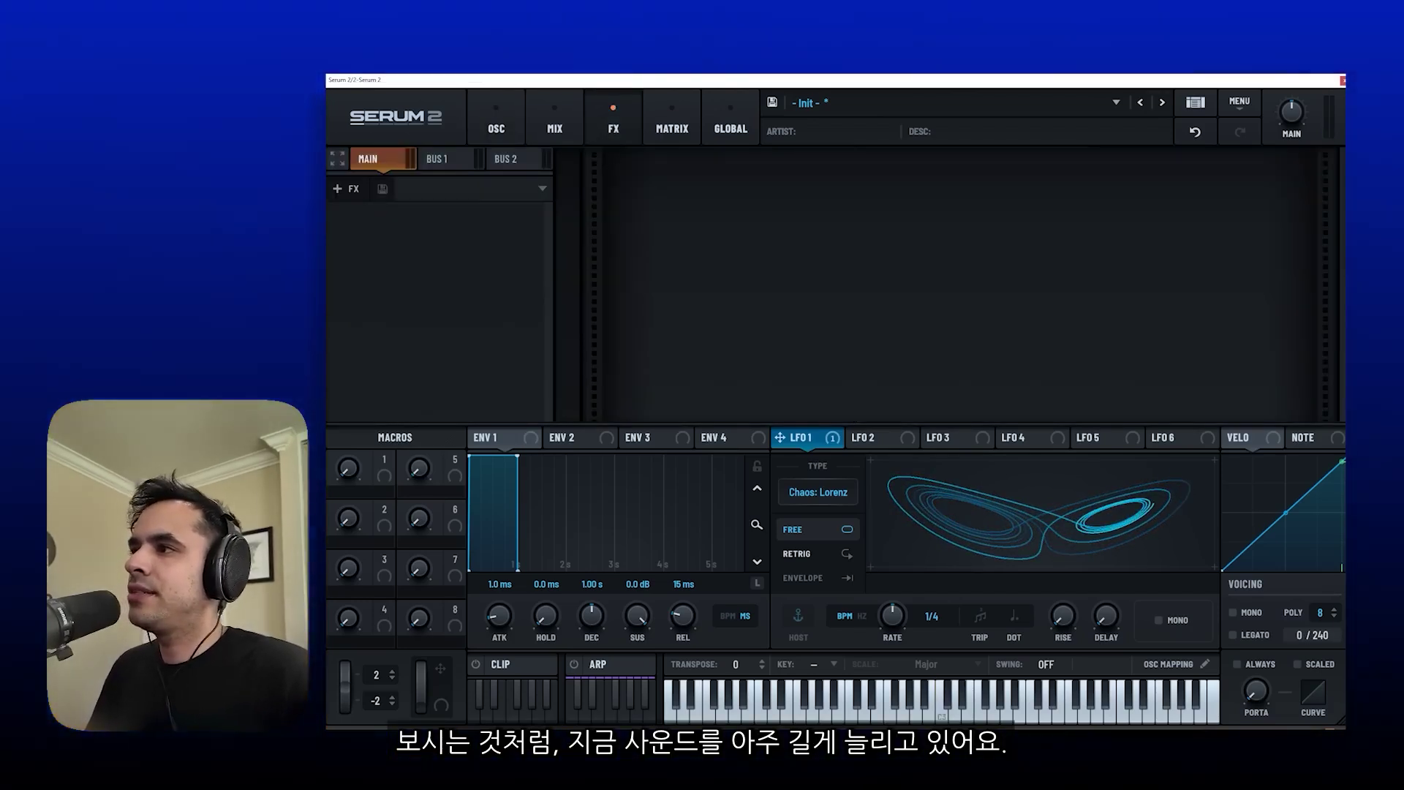
click(468, 189)
mouse_move(426, 182)
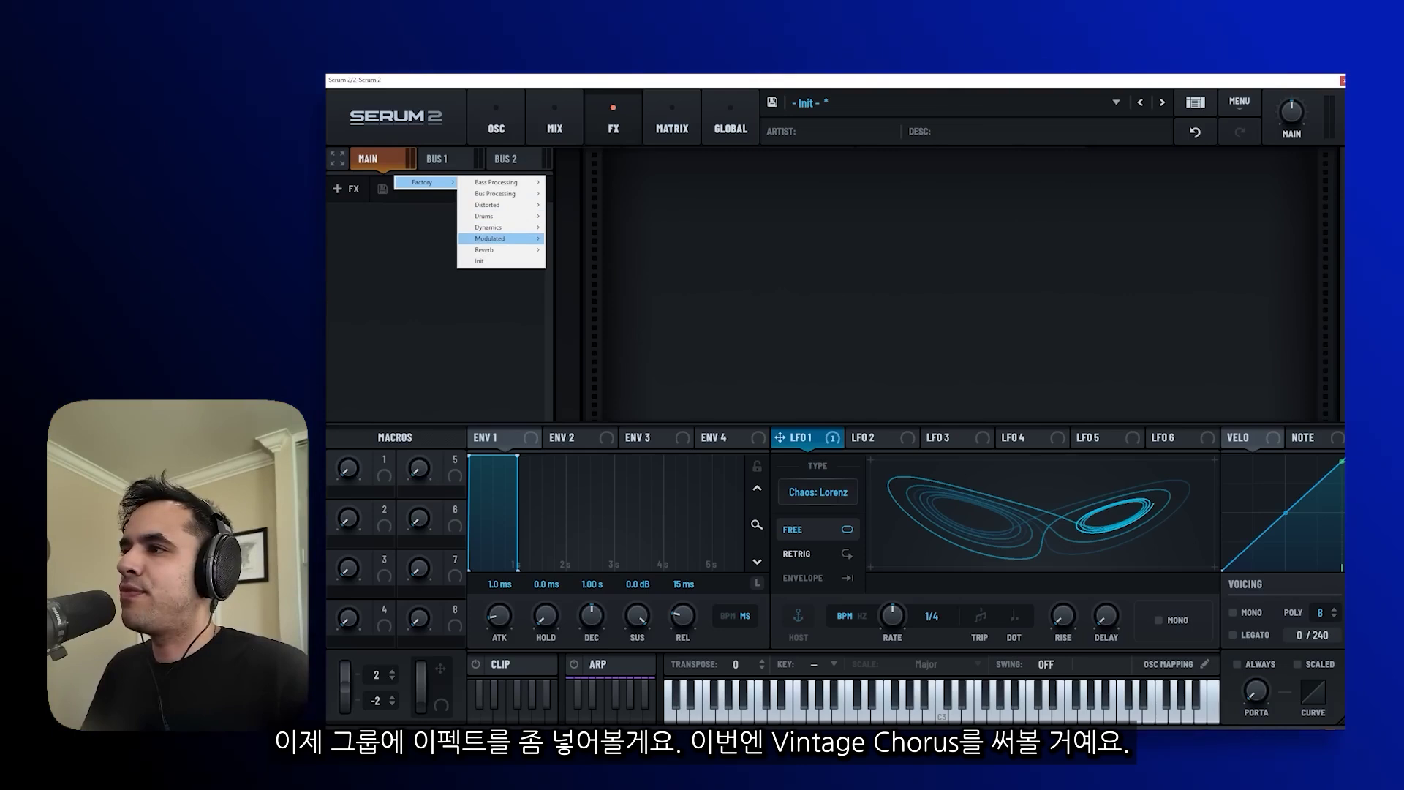
mouse_move(504, 238)
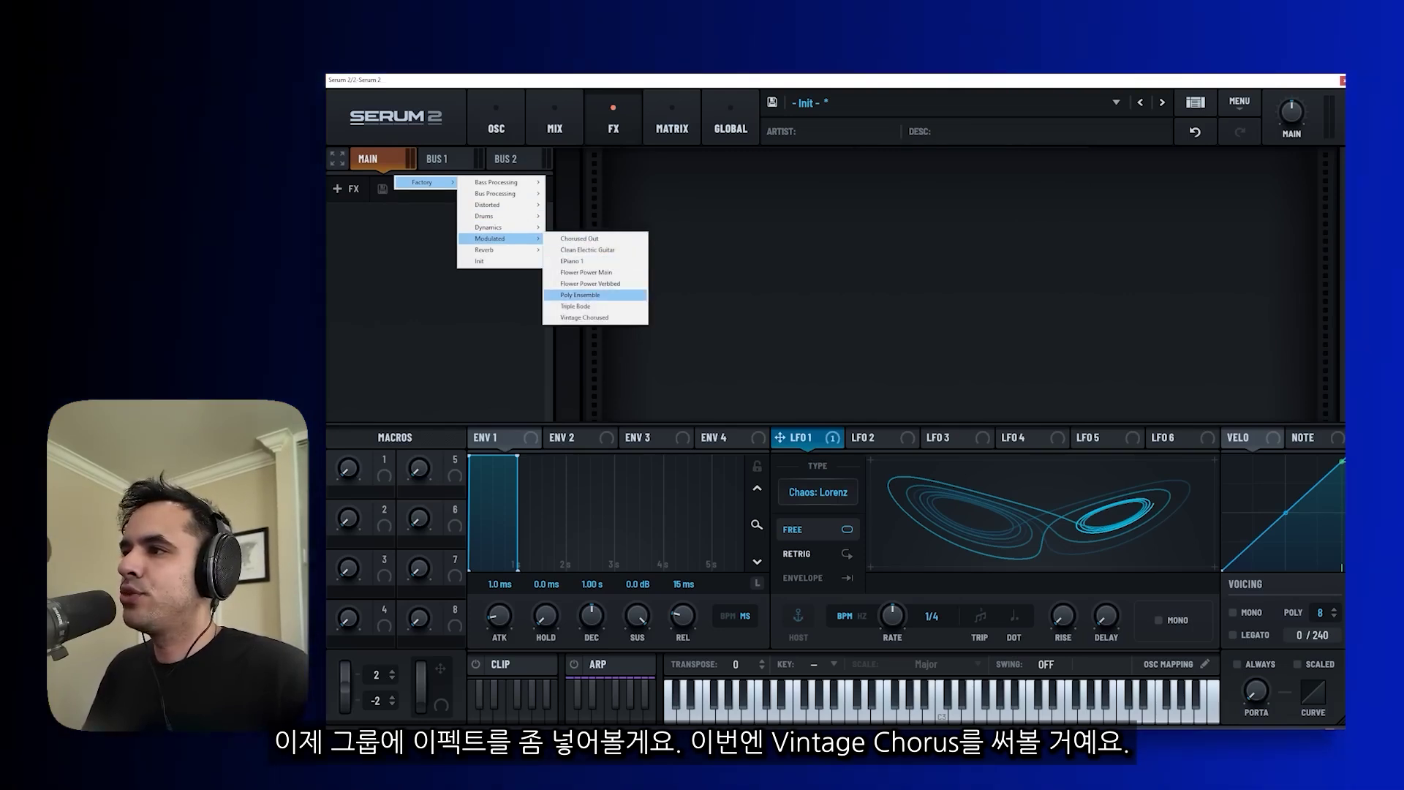
click(584, 318)
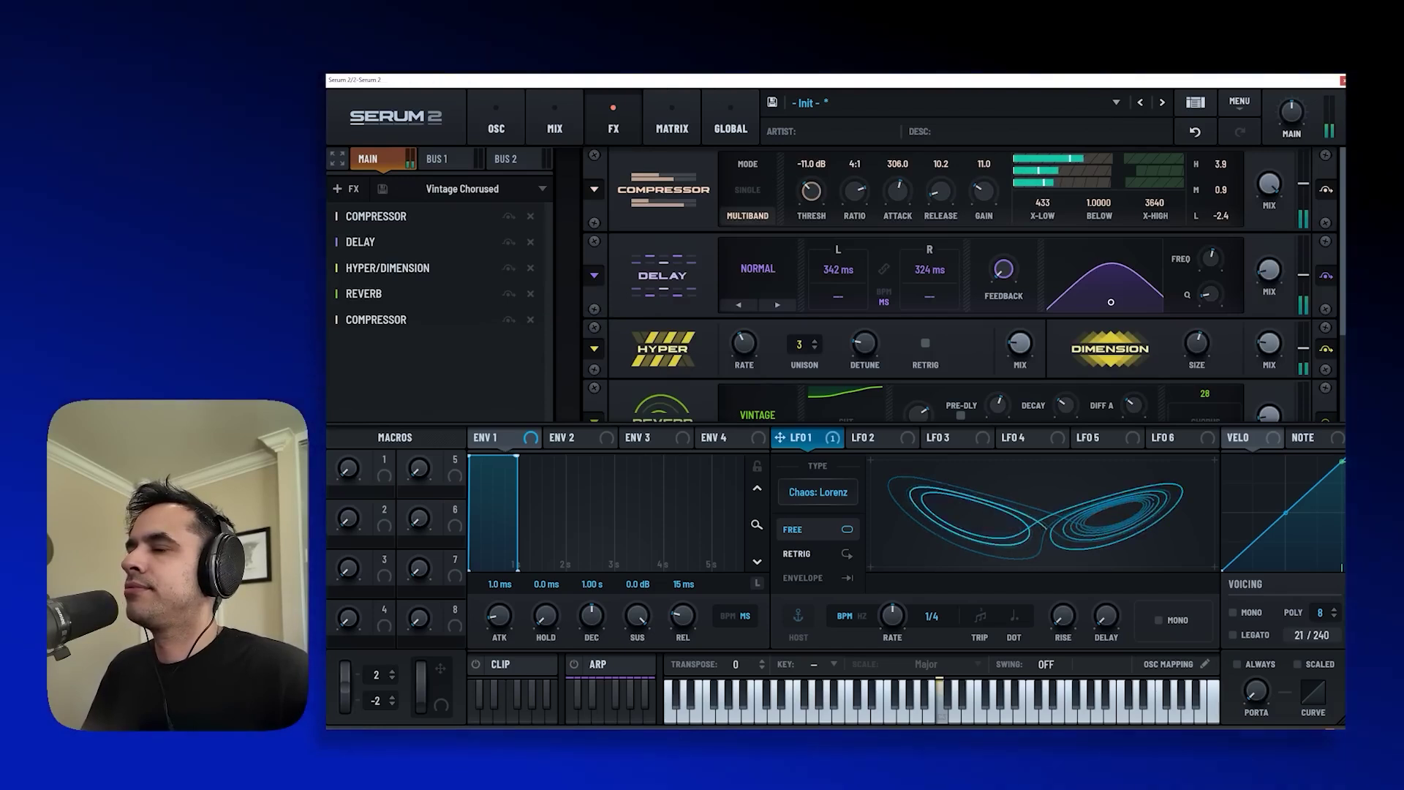
Set the LFO 1 Y modulation of oscillator A's scan rate to -18% and its random pitch to 5.10 semitones.
click(496, 120)
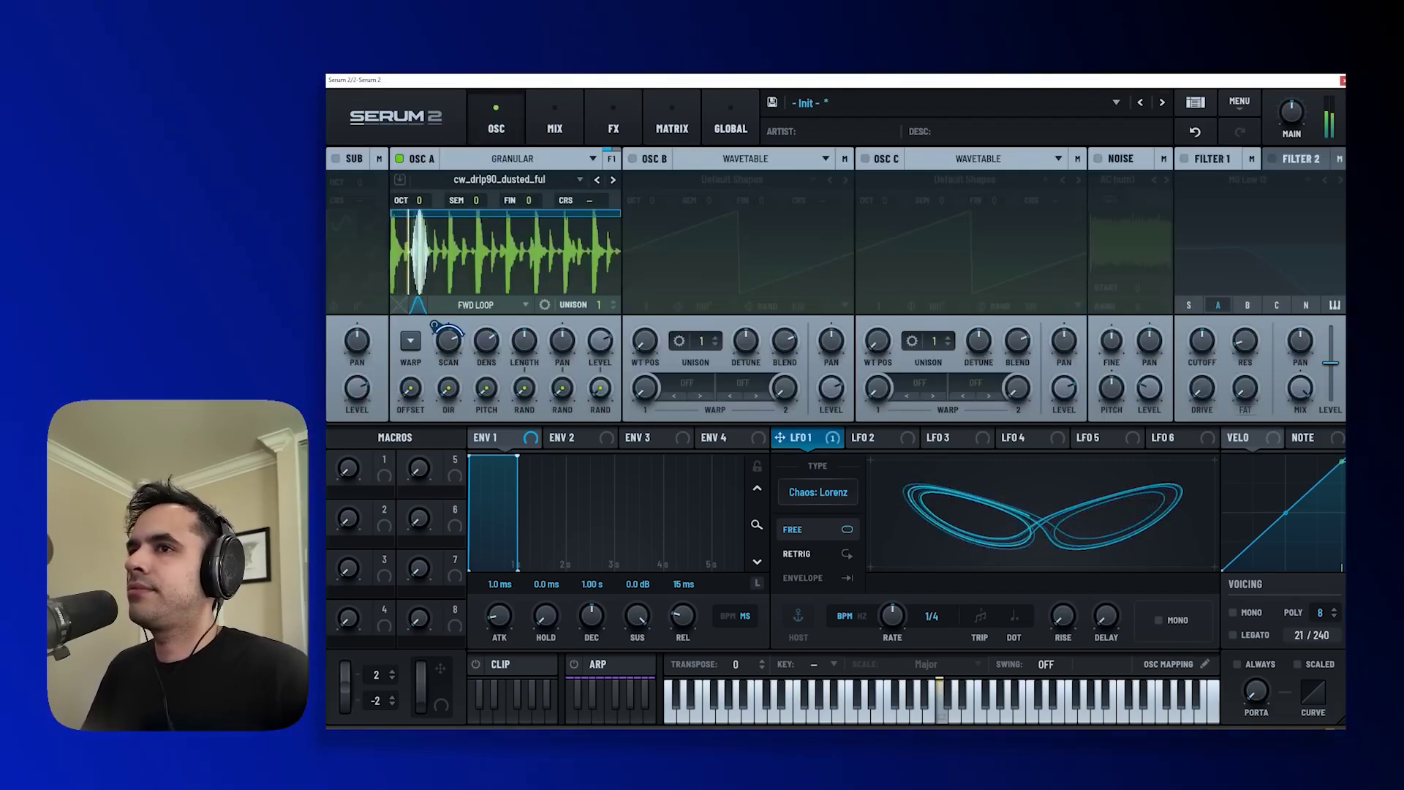
drag(434, 326, 434, 302)
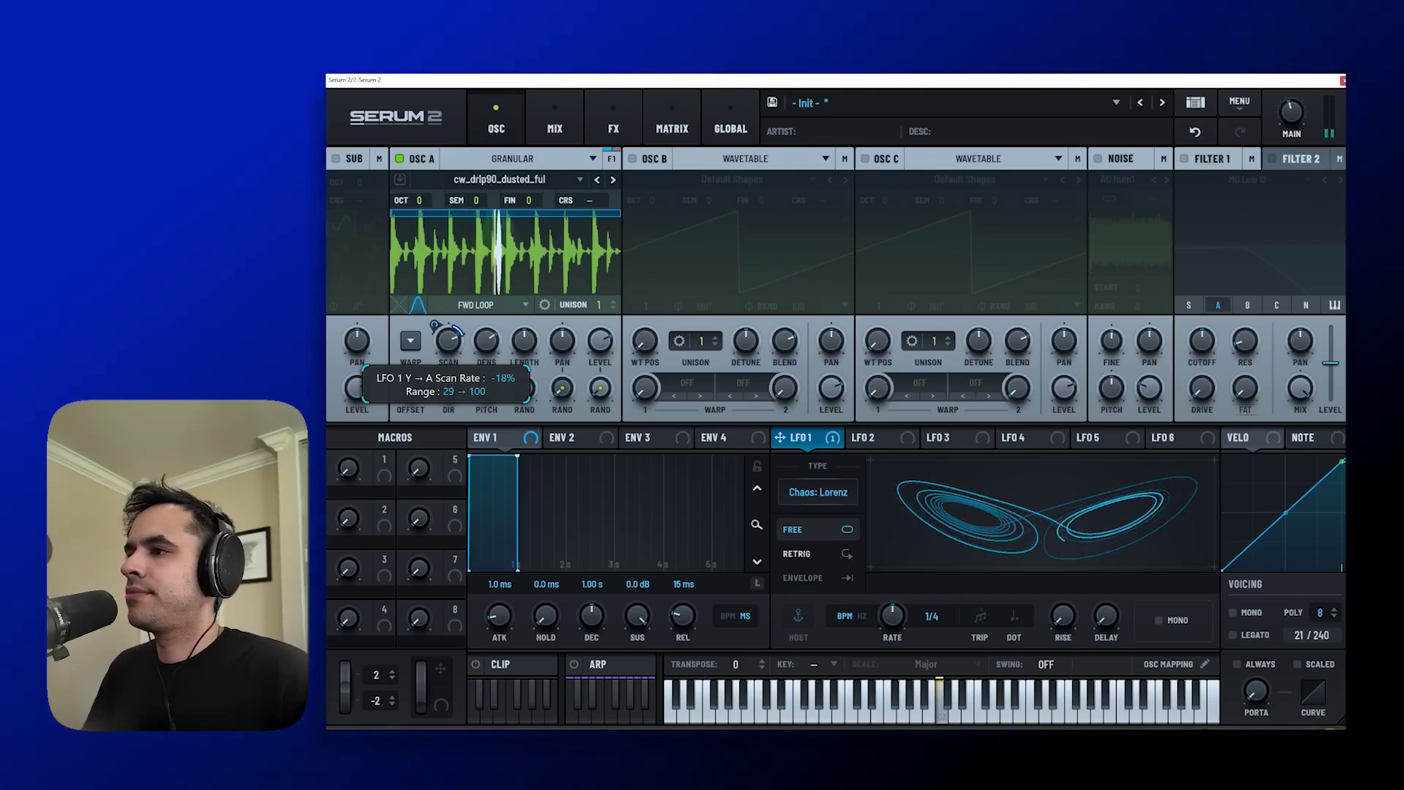
mouse_move(524, 387)
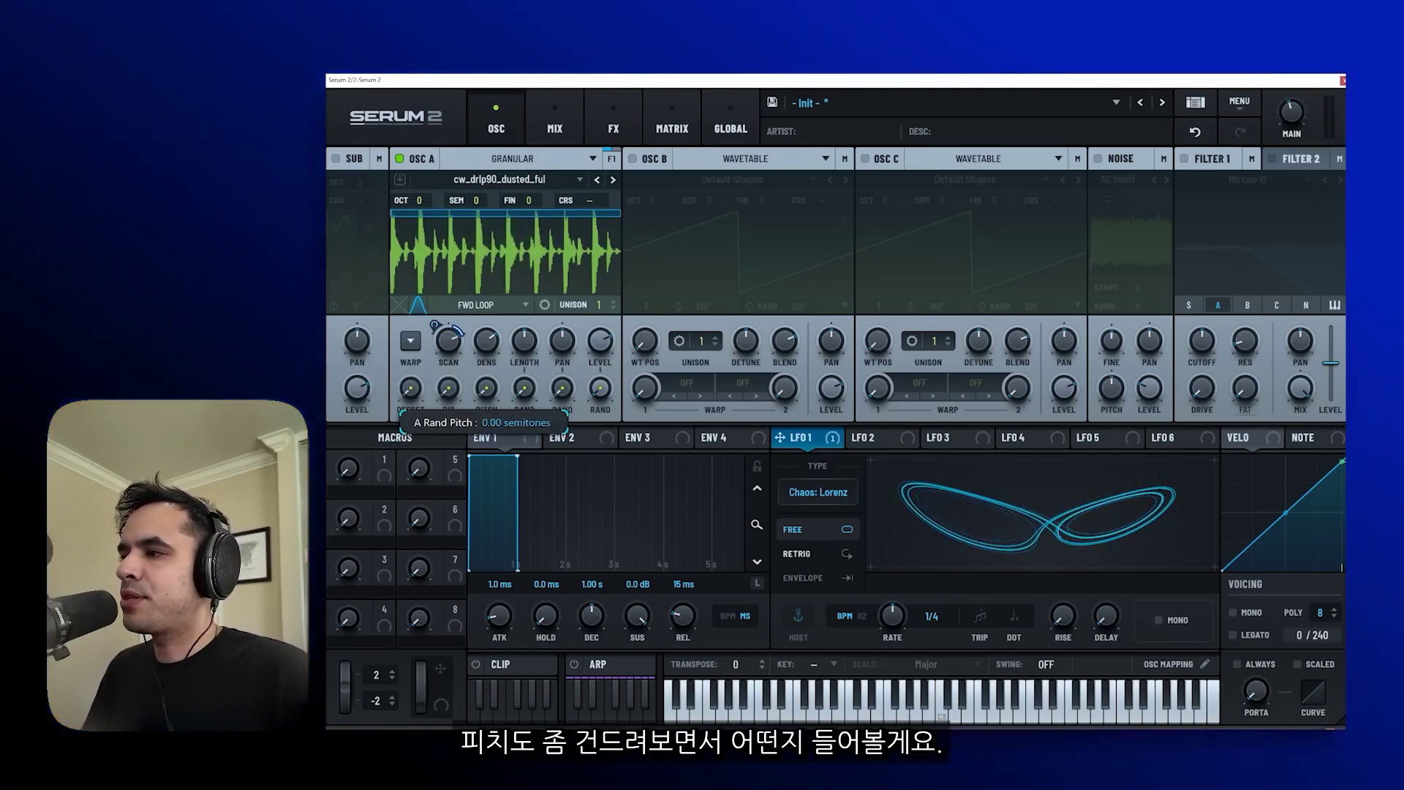
drag(486, 387, 486, 344)
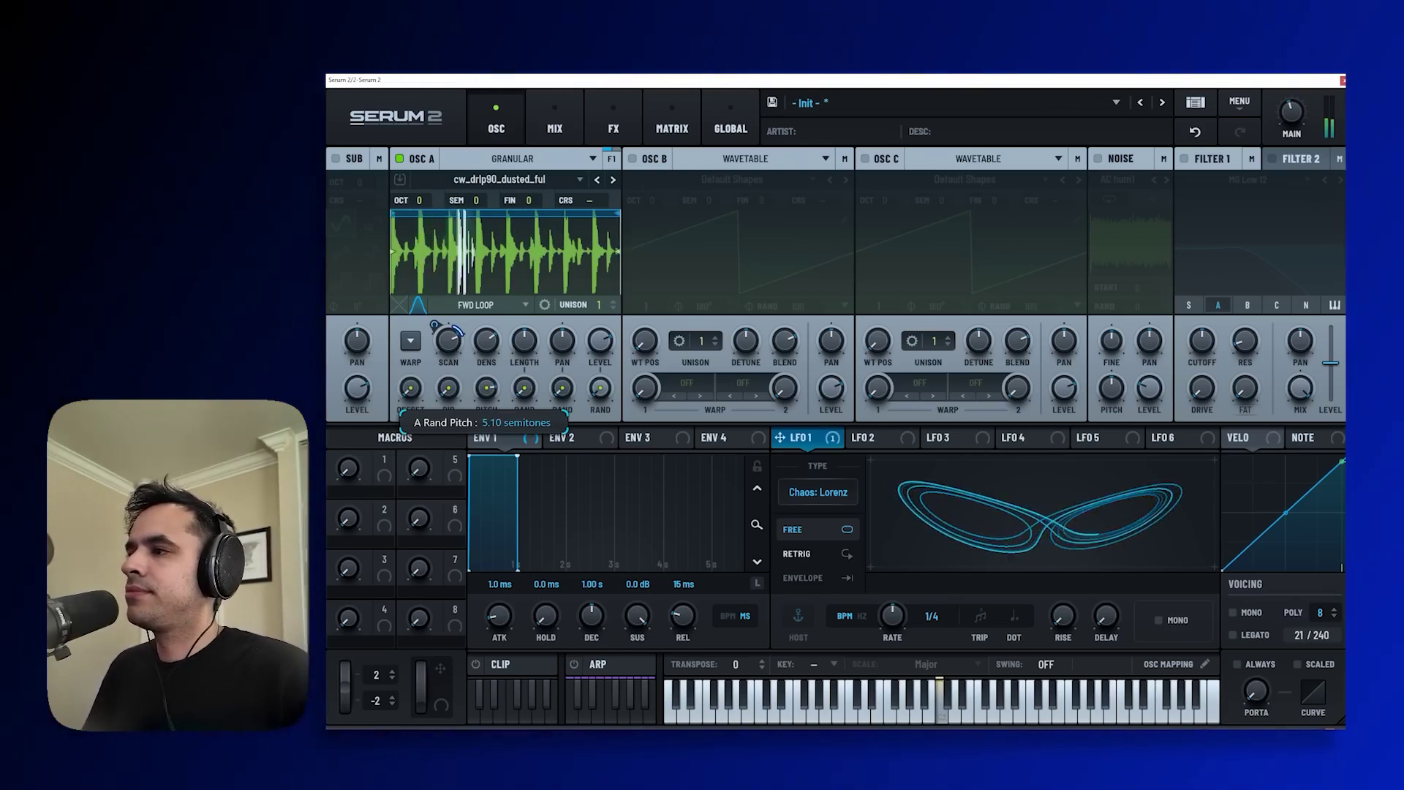
Add some random direction, pan and level to oscillator A's grains and set the random offset to 16%.
drag(448, 388, 448, 353)
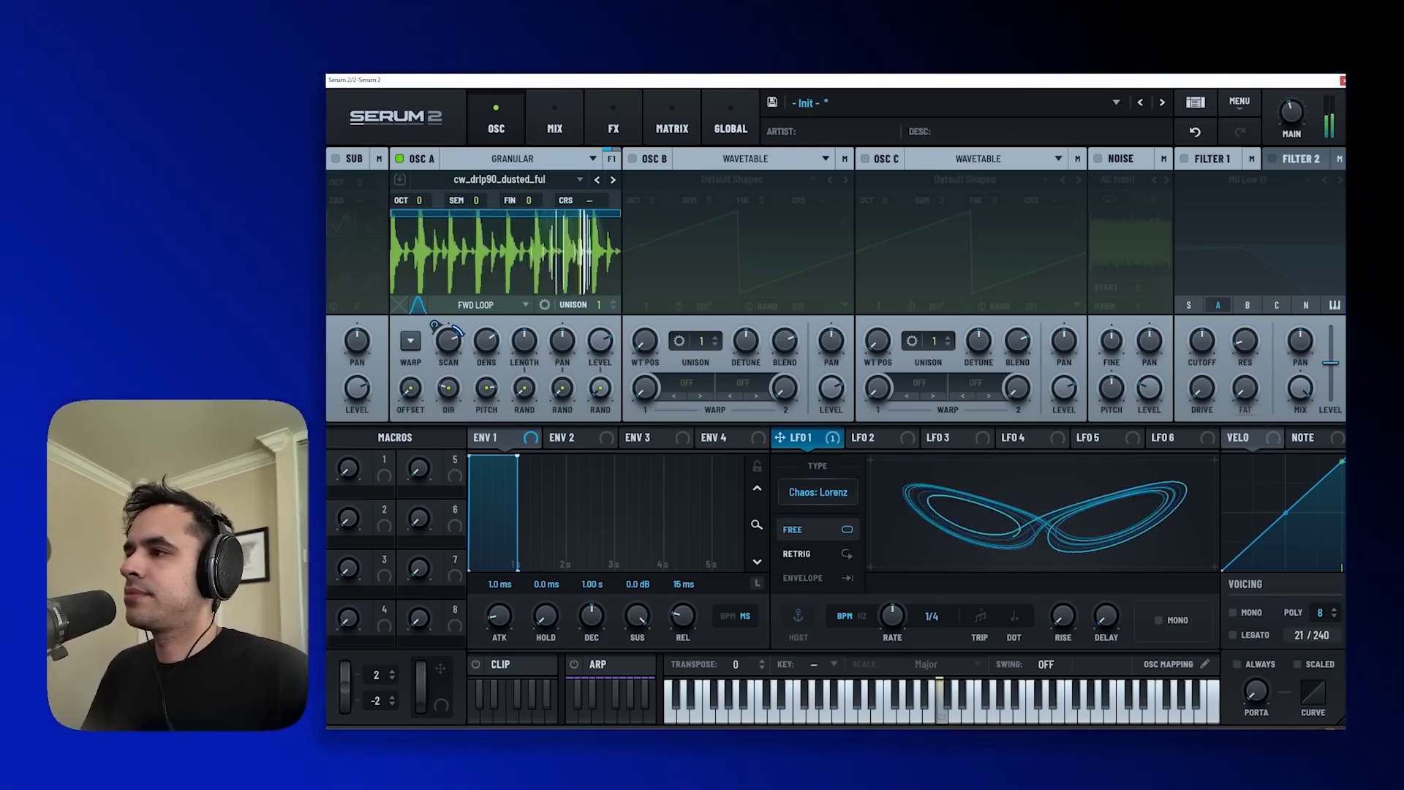
mouse_move(561, 387)
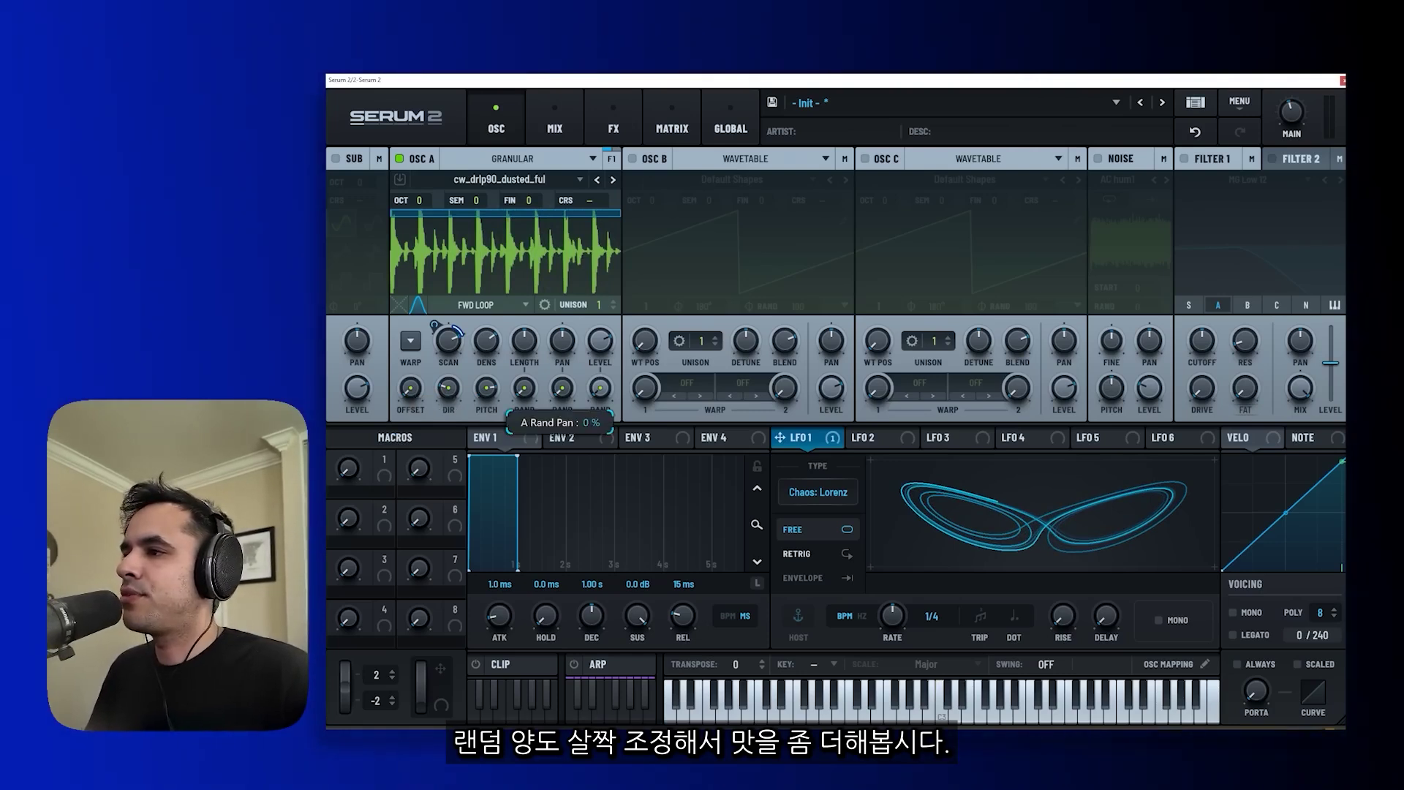
drag(600, 387, 600, 372)
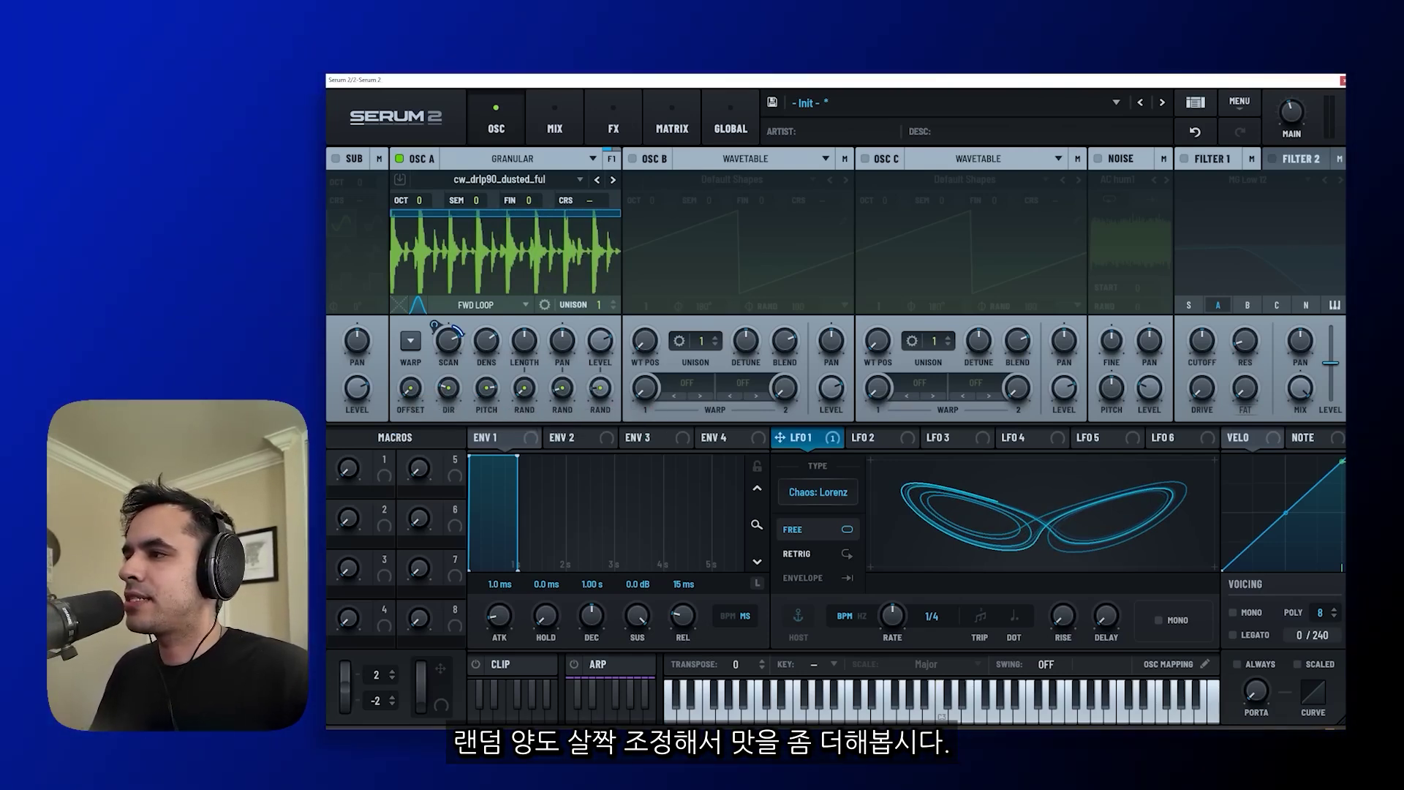
drag(410, 388, 410, 365)
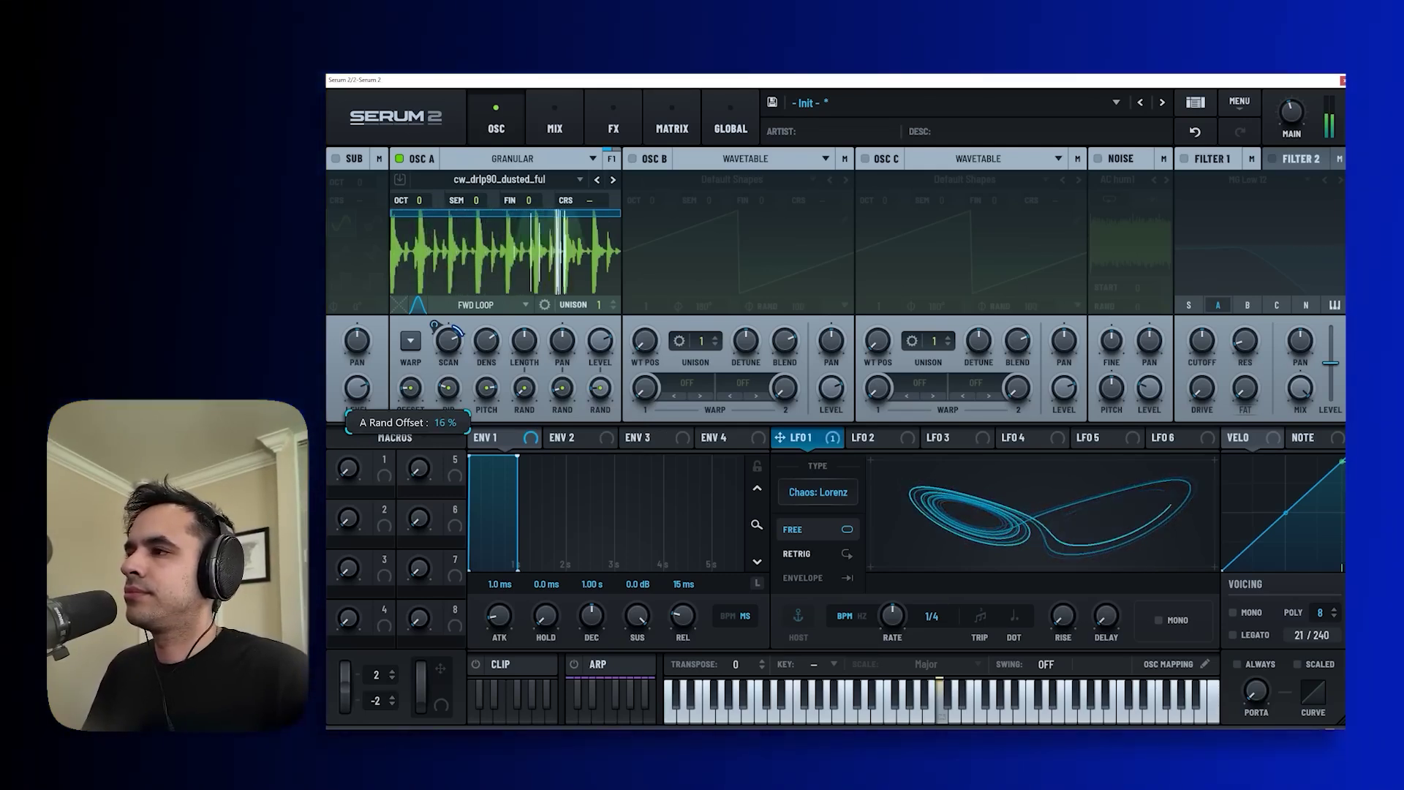
Turn on the arpeggiator with a transpose shift of 12 and range of 1, trying rate 1/32 before returning to 1/16.
click(598, 663)
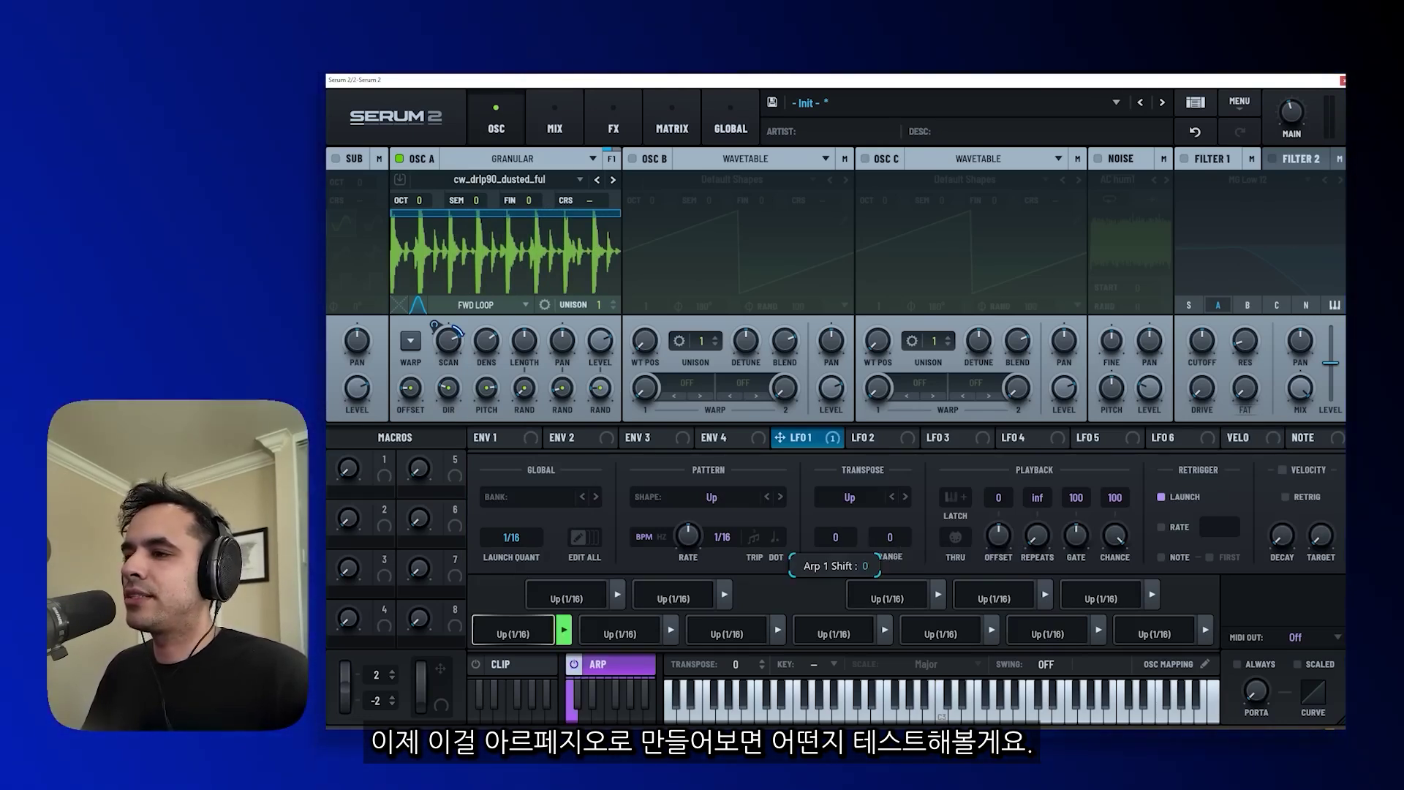
drag(834, 536, 835, 532)
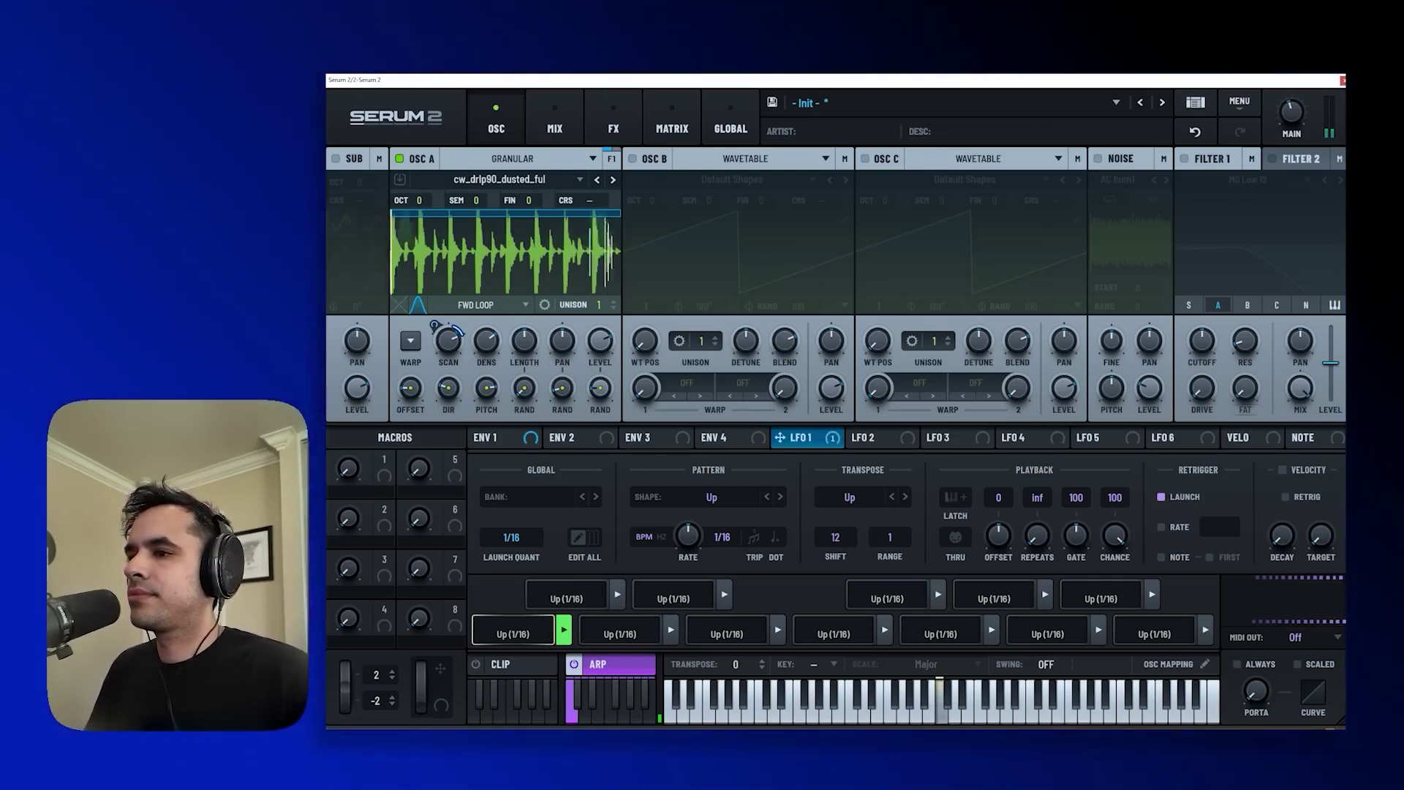
drag(688, 536, 688, 521)
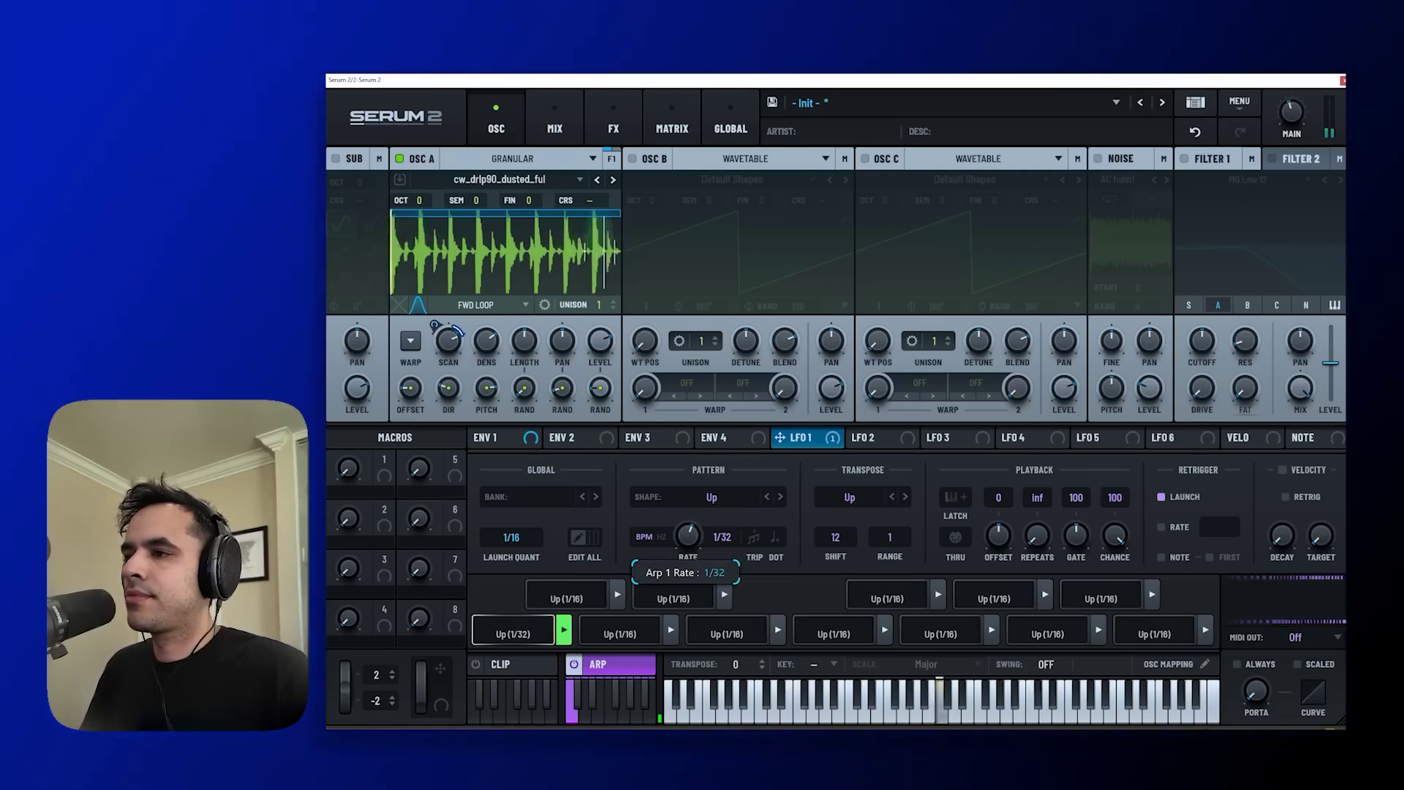
drag(688, 536, 688, 550)
Enable Filter 1, modulate its cutoff with Envelope 2 and lower the base cutoff frequency.
click(499, 437)
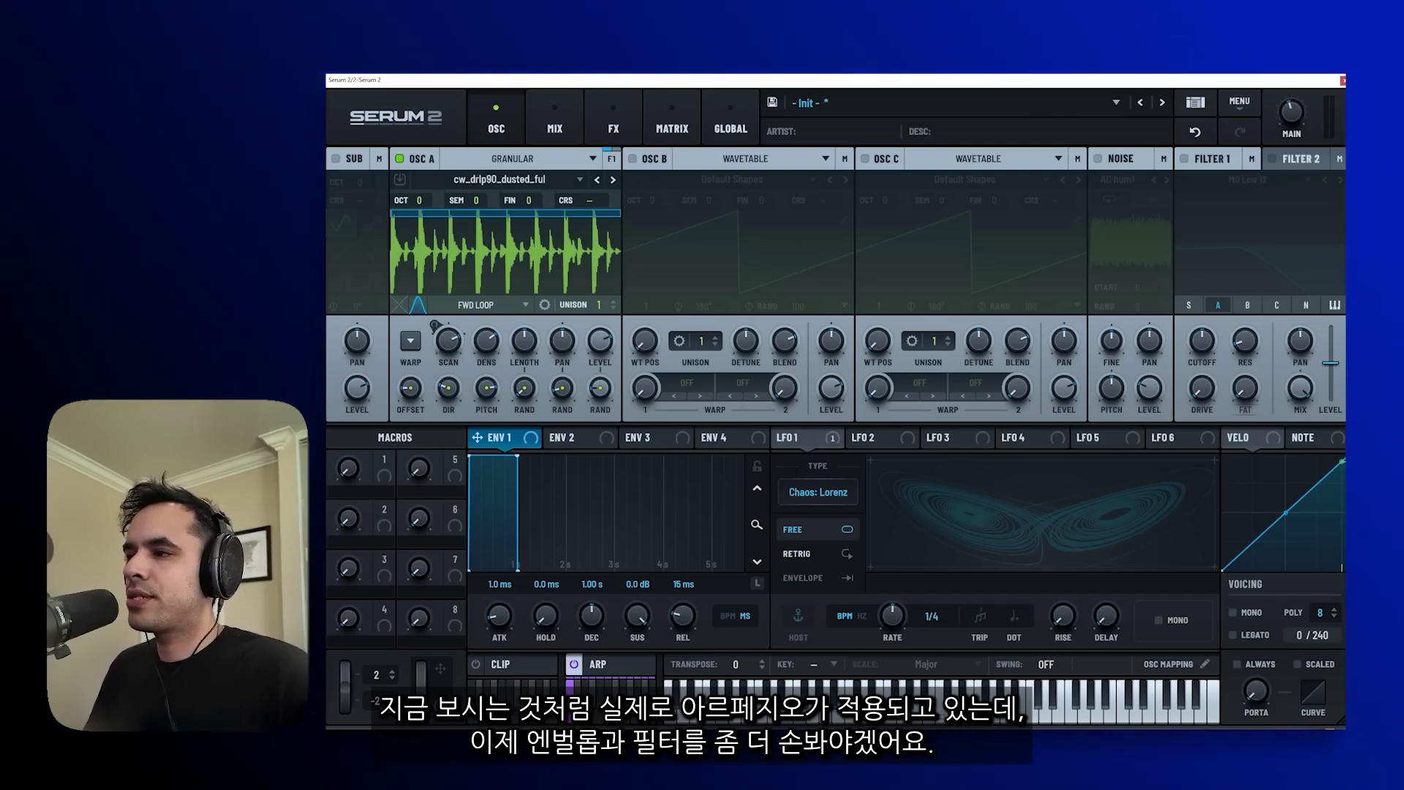
click(576, 437)
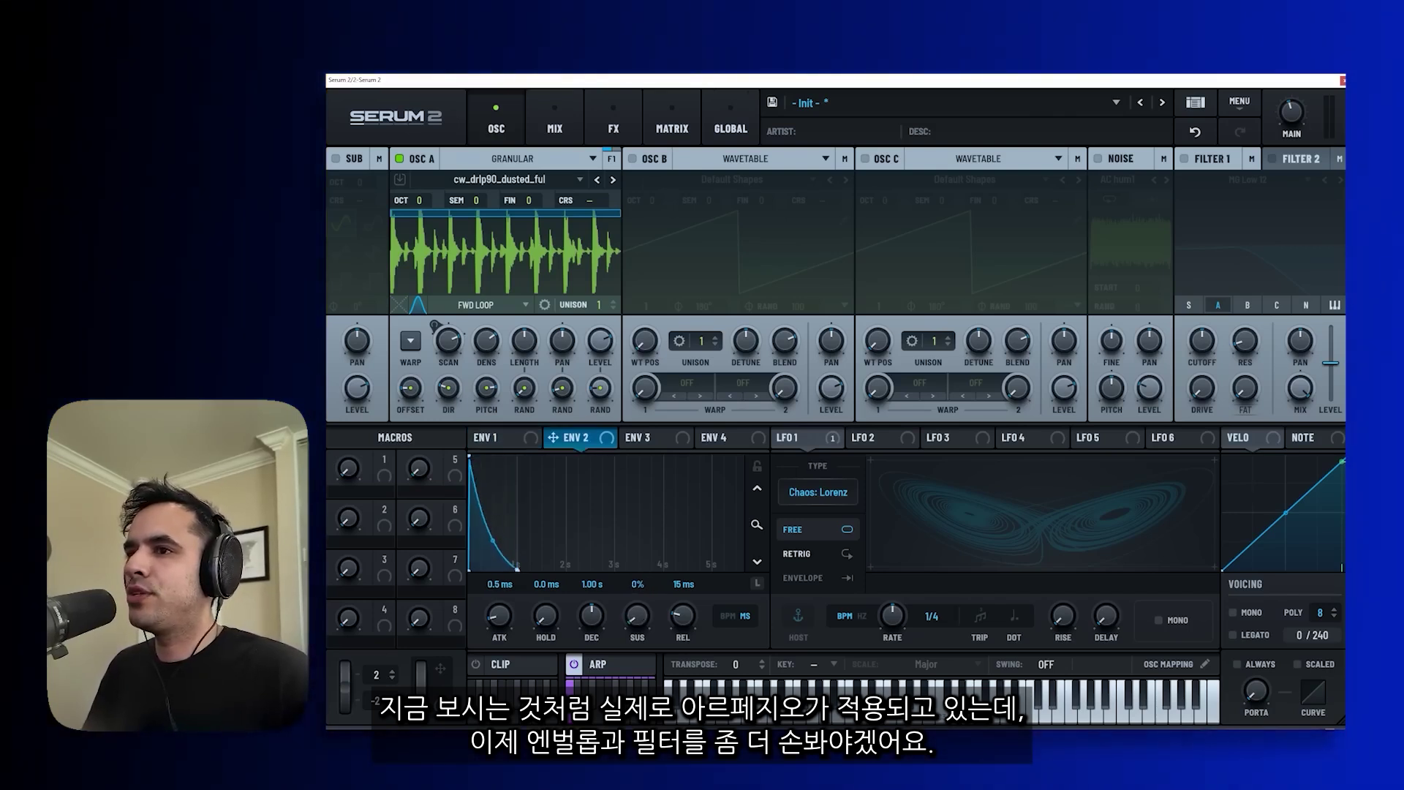
click(1184, 158)
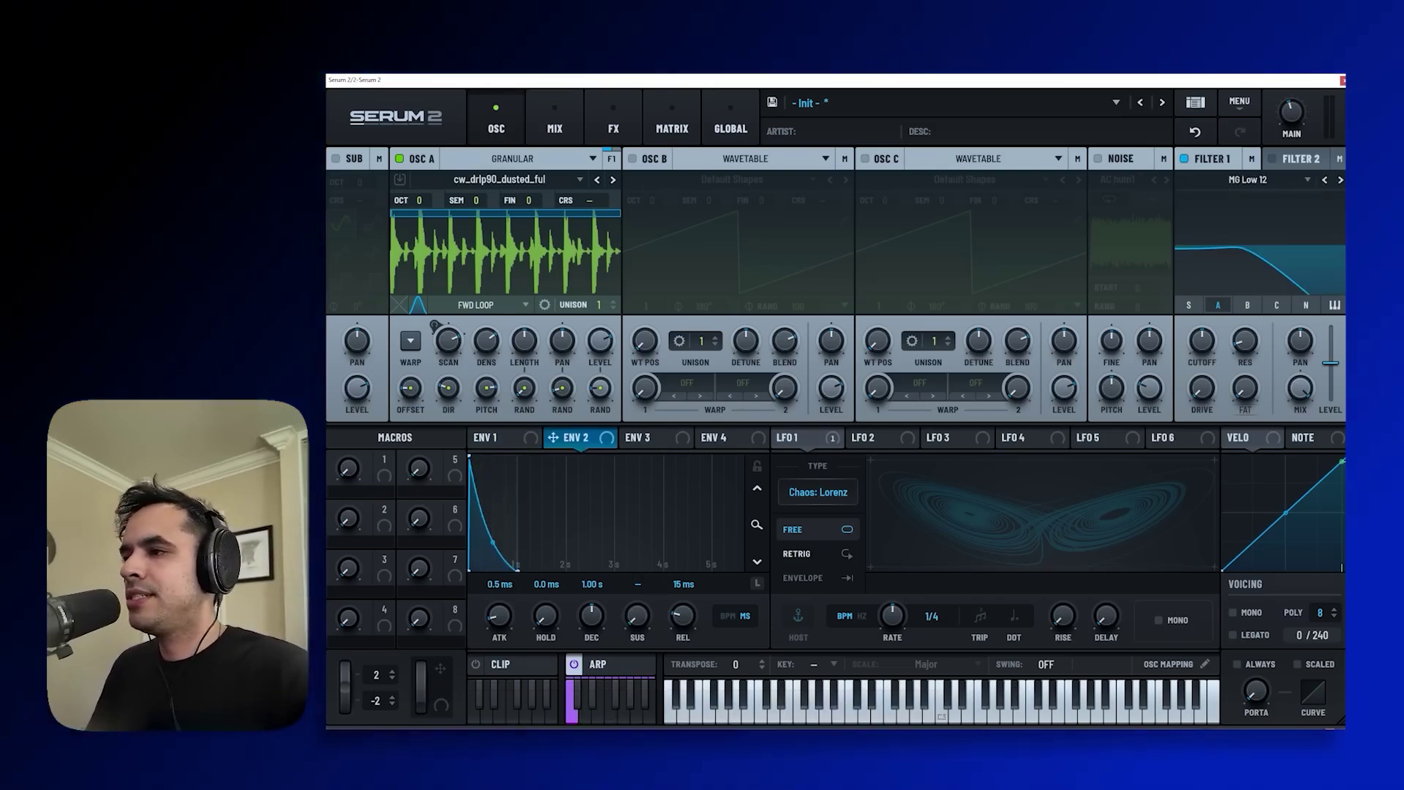
drag(552, 437, 1201, 340)
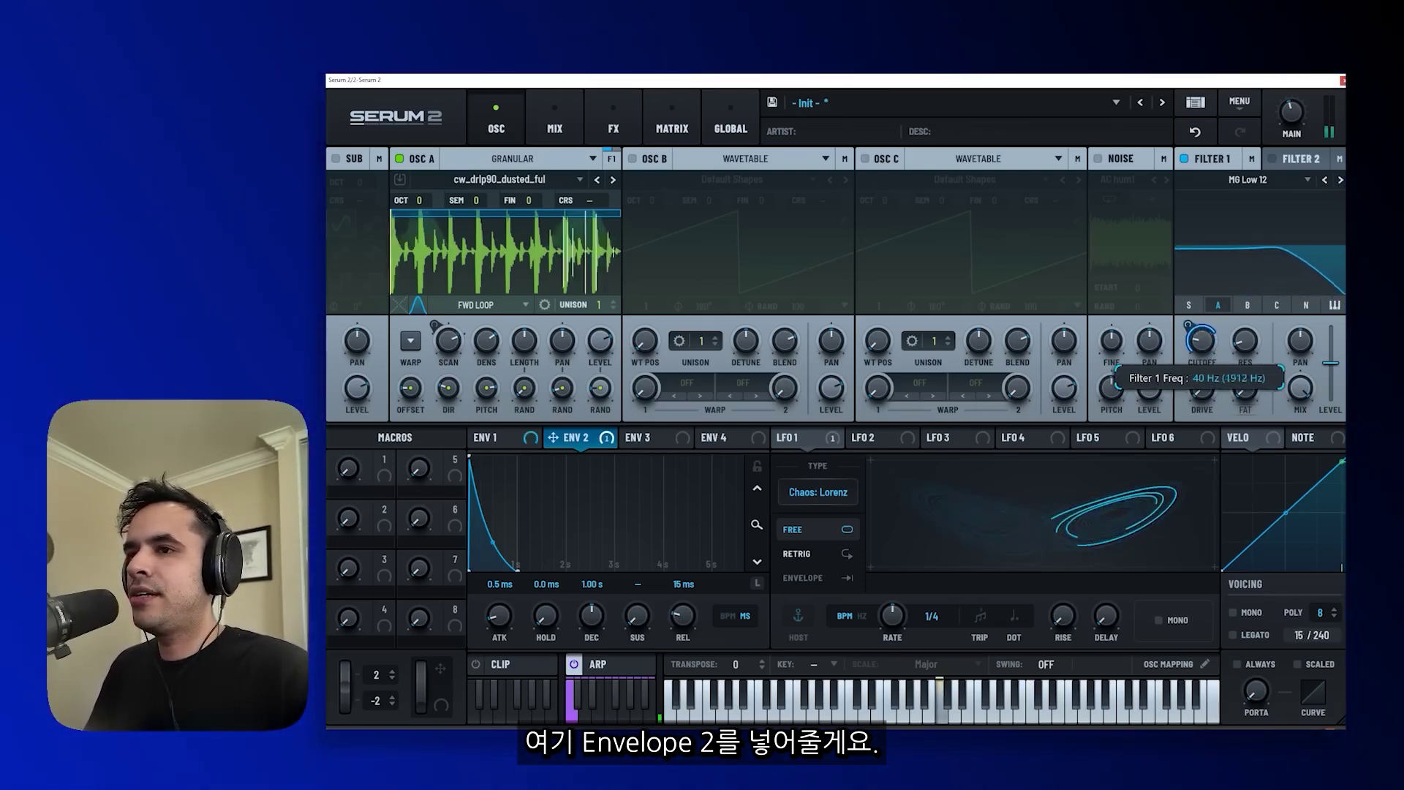
drag(1202, 339, 1202, 363)
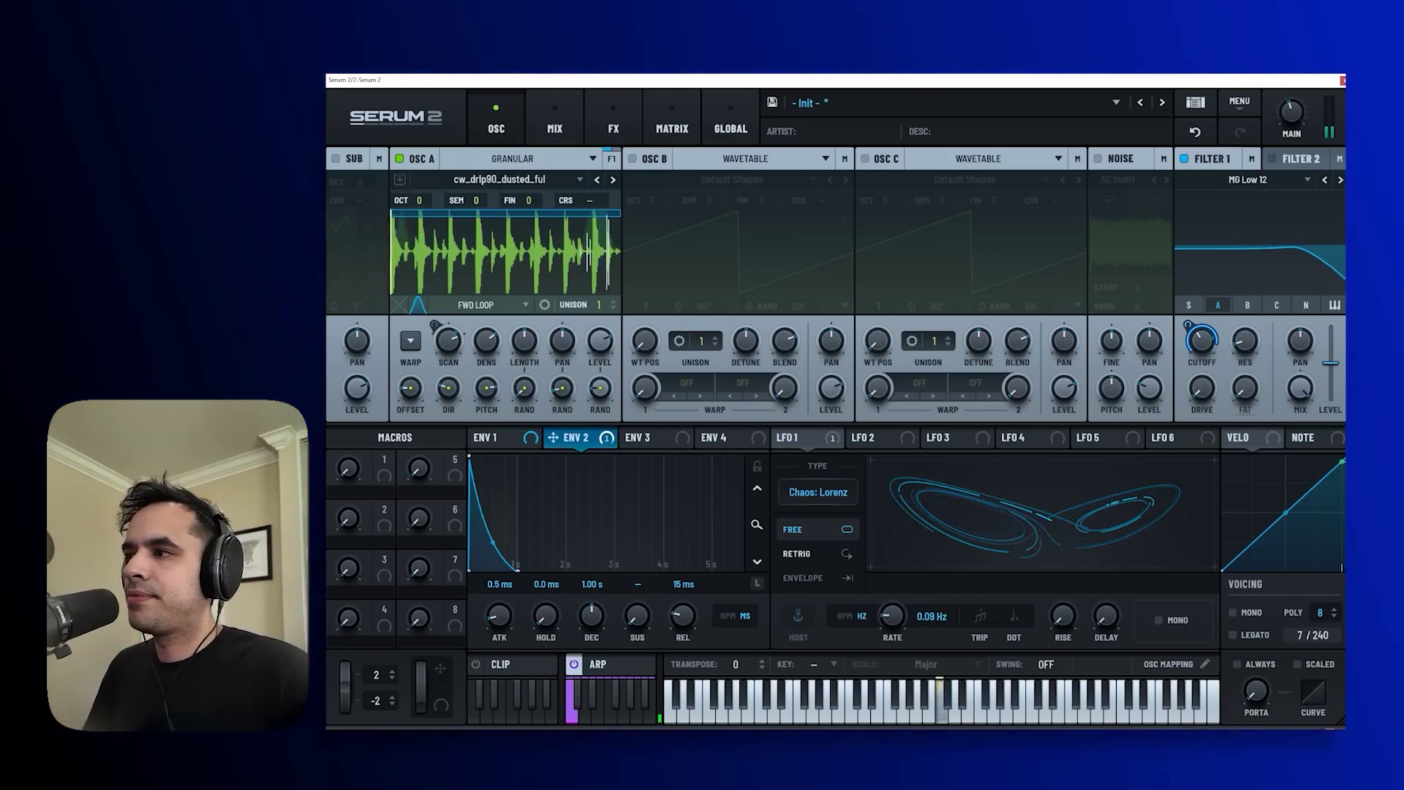
Readjust the amount of LFO 1 Y modulation on oscillator A's scan rate.
click(807, 437)
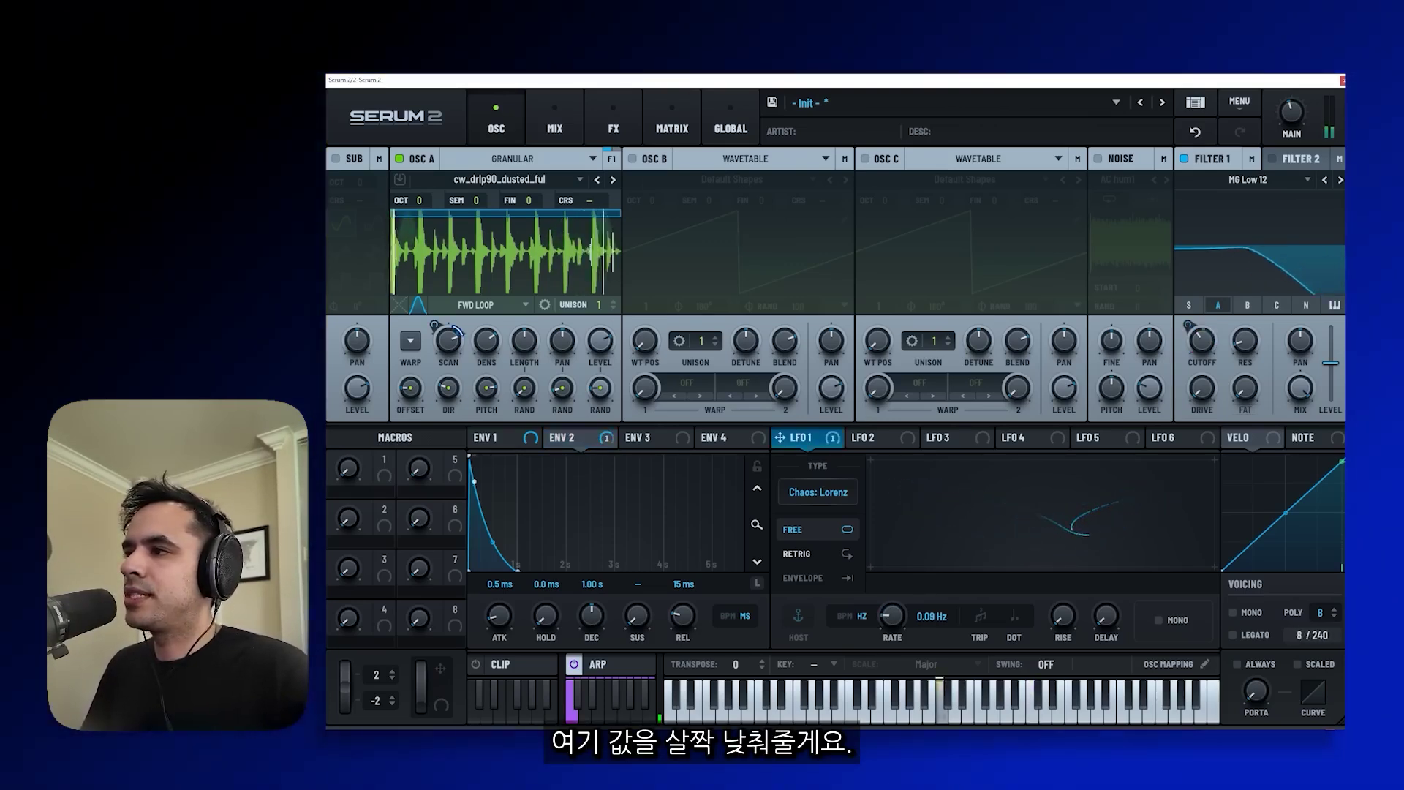
mouse_move(435, 326)
drag(435, 327, 435, 335)
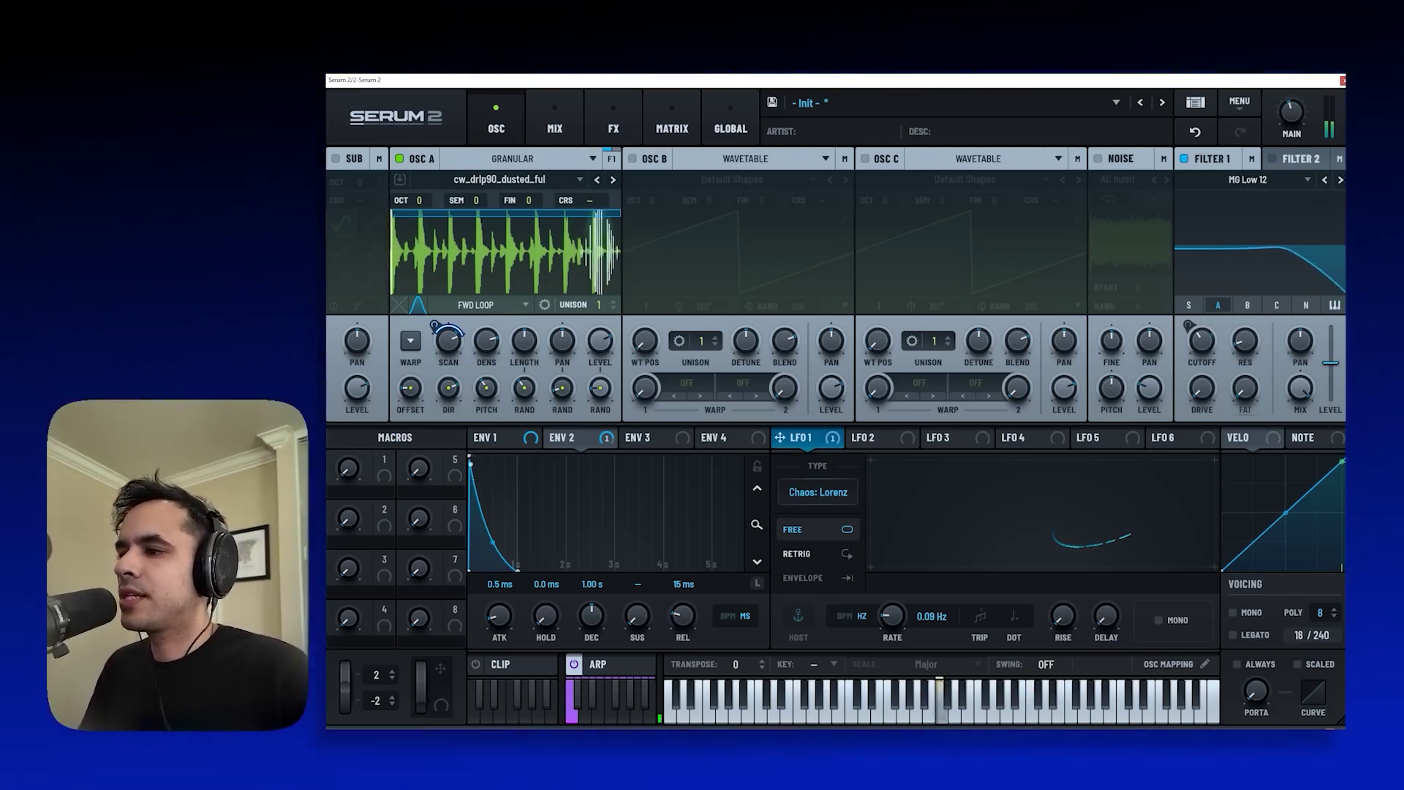
Set the arpeggiator's transpose mode to Random and its pattern shape to Up/Down.
click(612, 663)
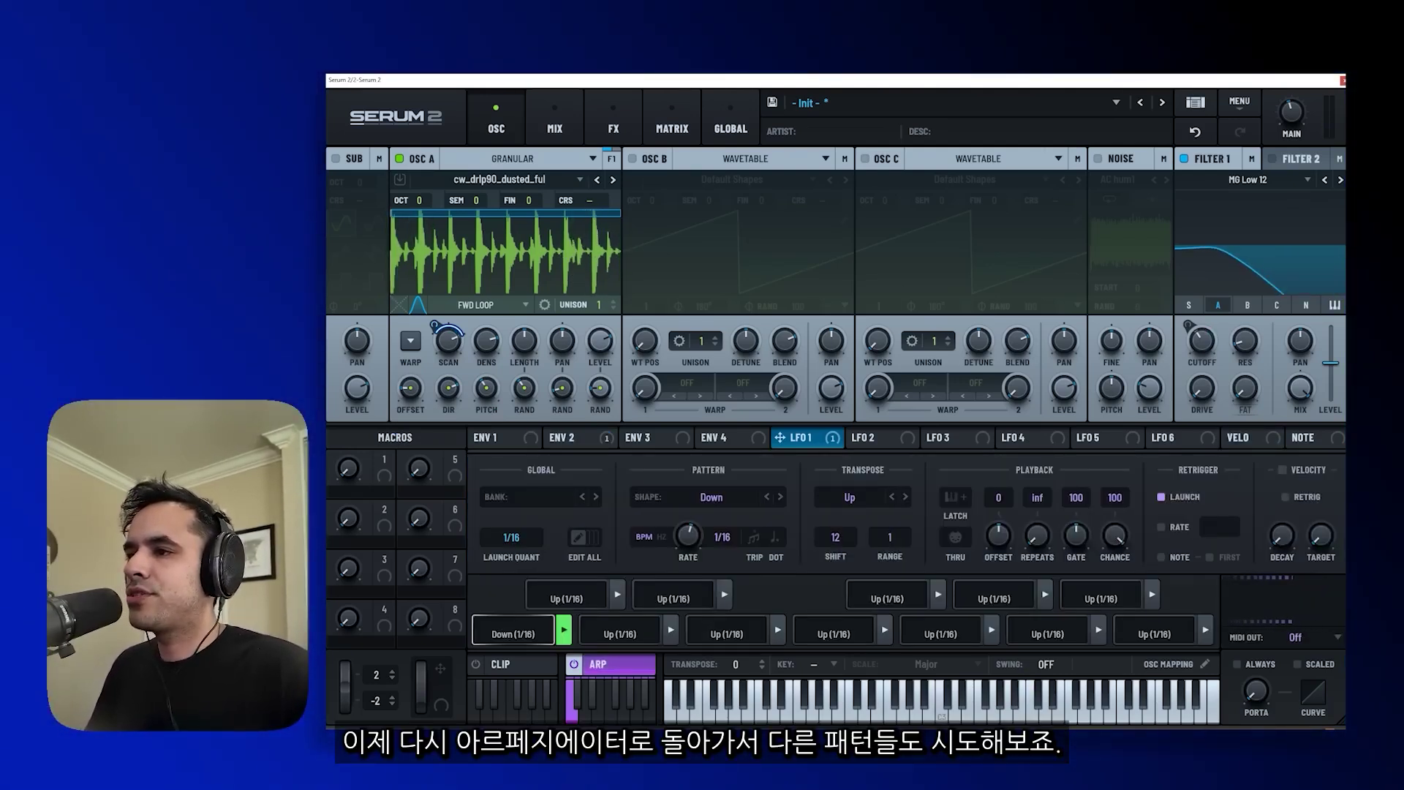
click(849, 497)
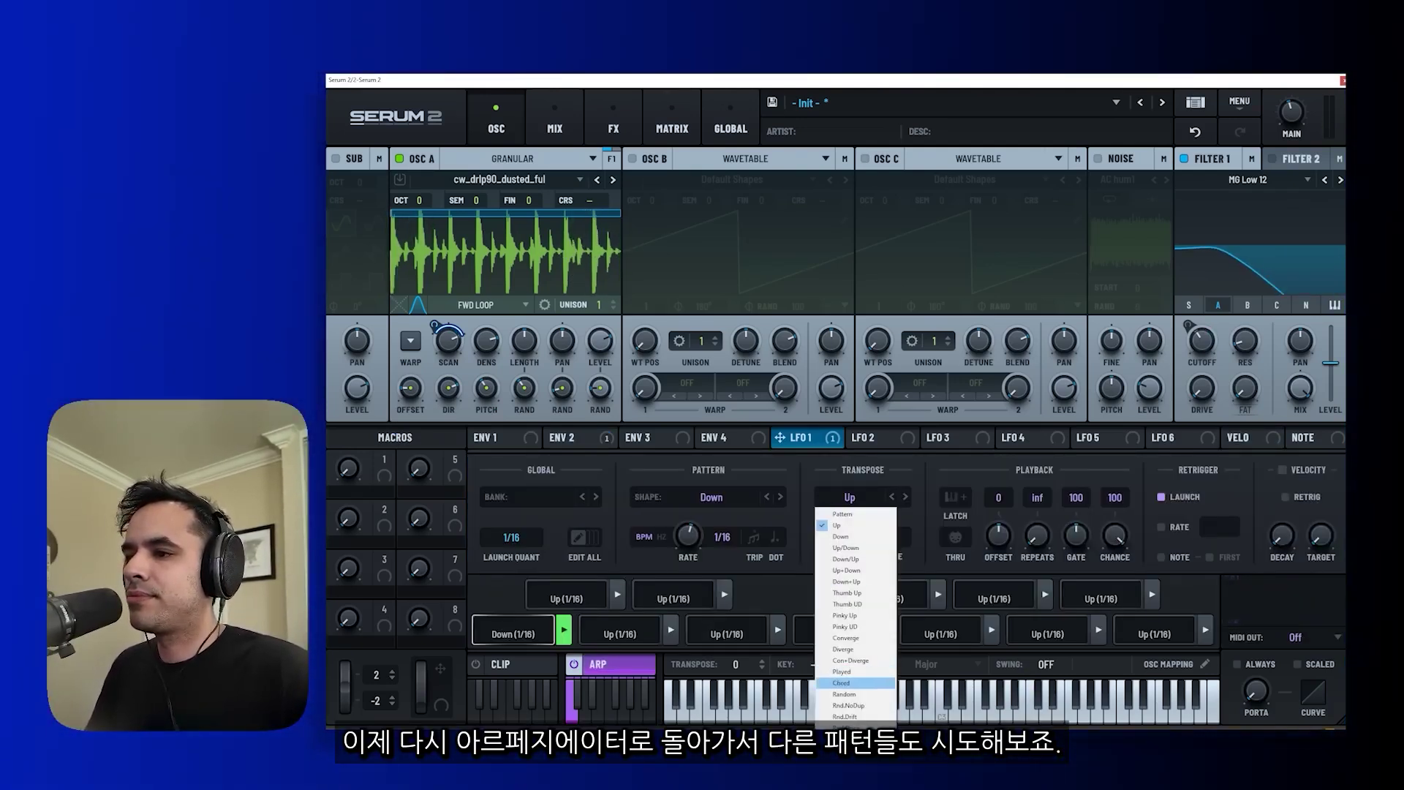
click(844, 694)
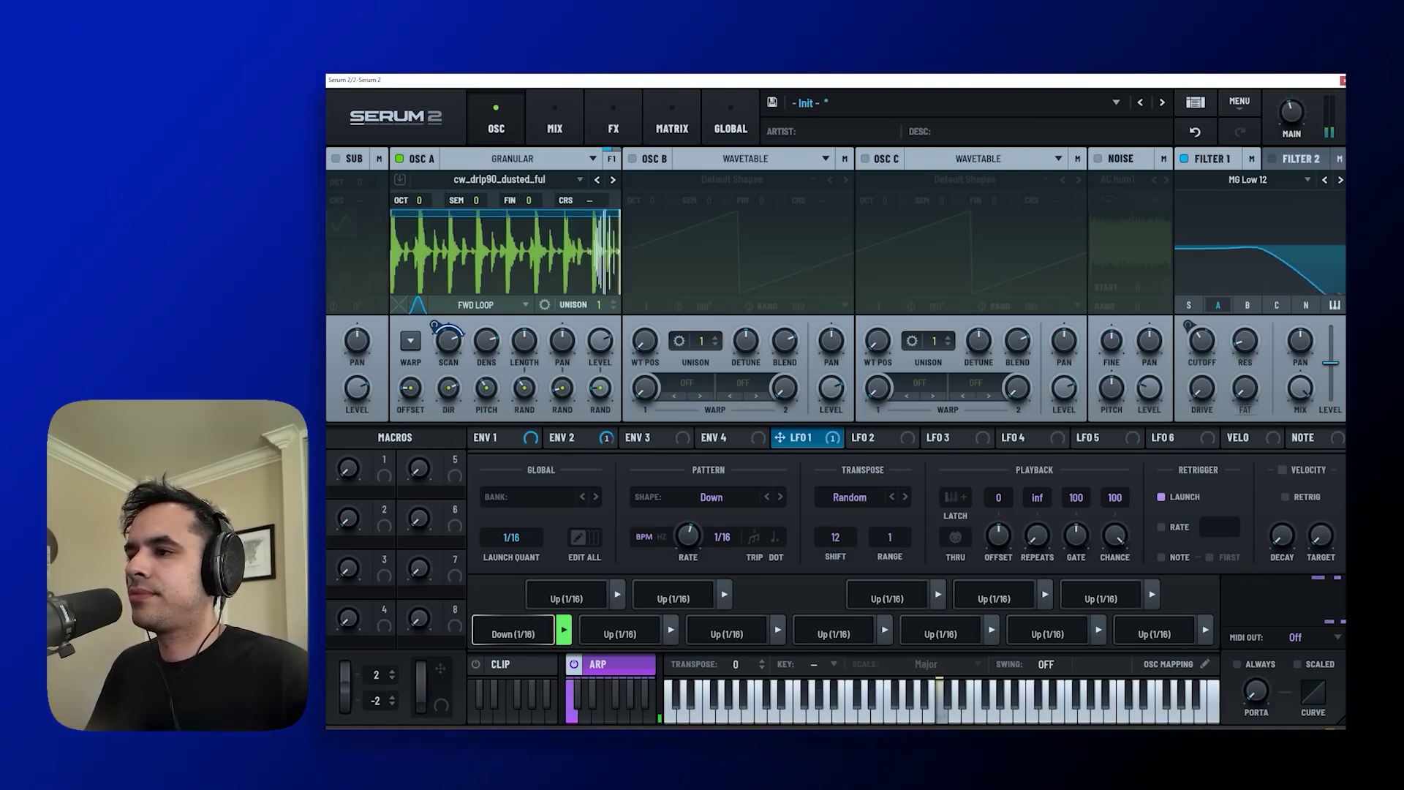
click(780, 497)
Add another compressor to the end of the main effects chain.
click(555, 118)
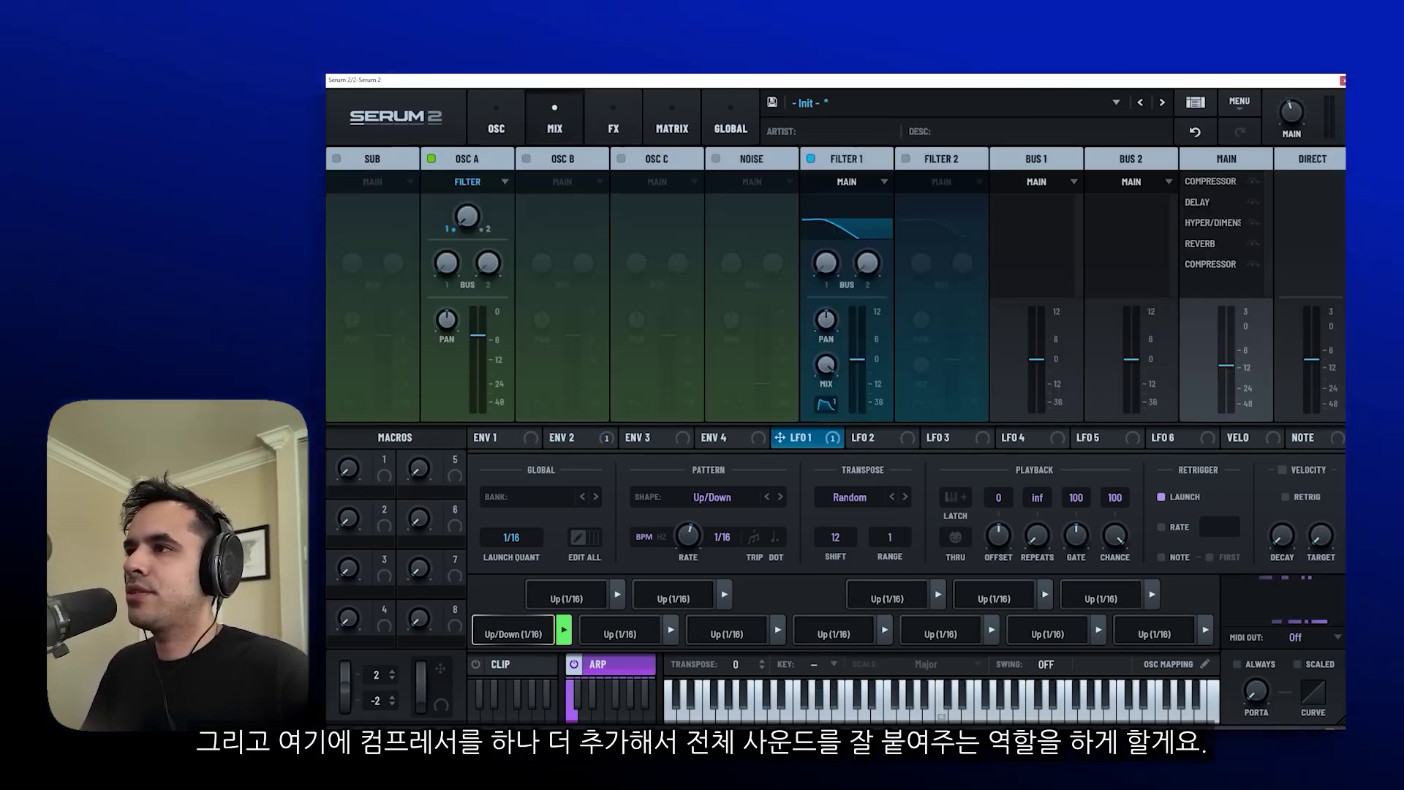
click(613, 118)
right_click(462, 361)
mouse_move(501, 369)
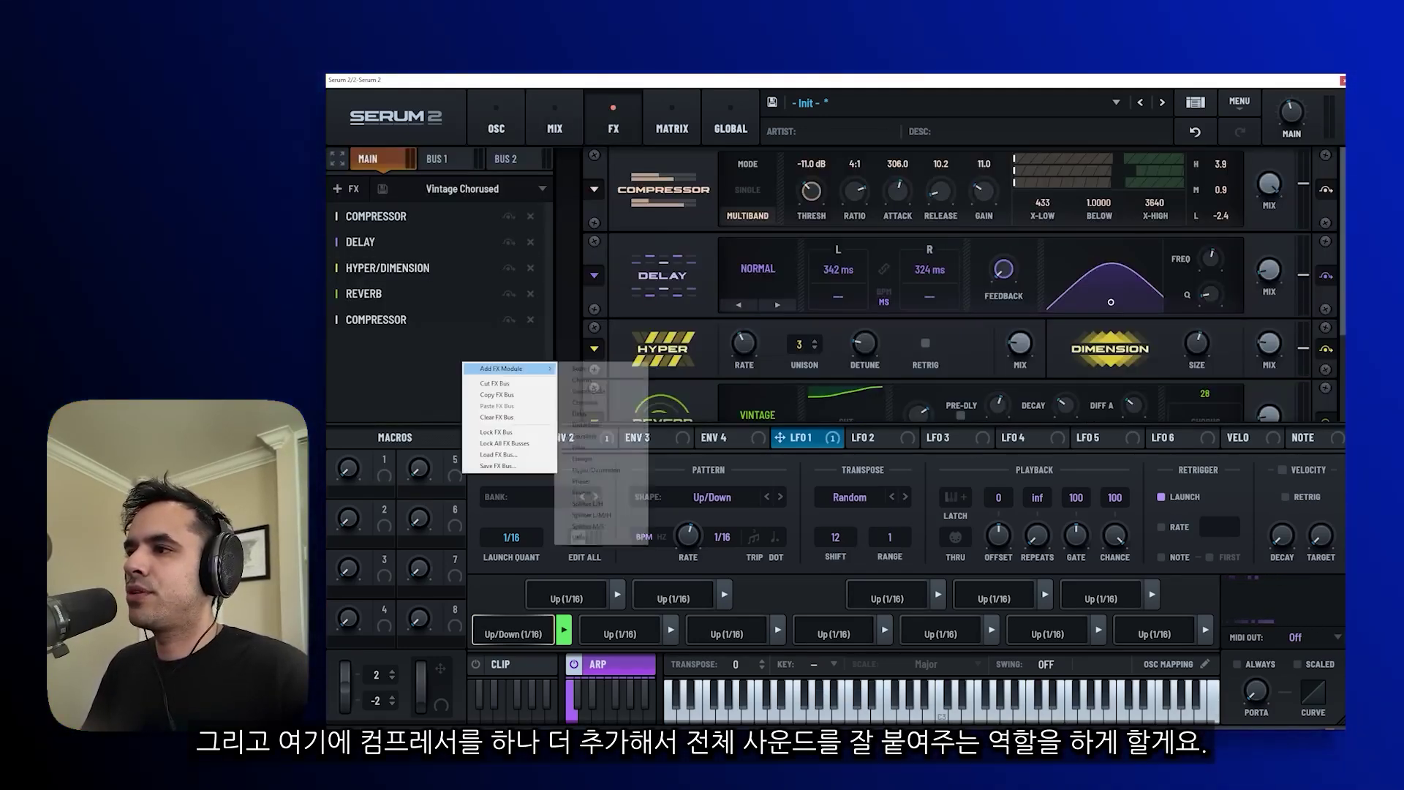
click(589, 391)
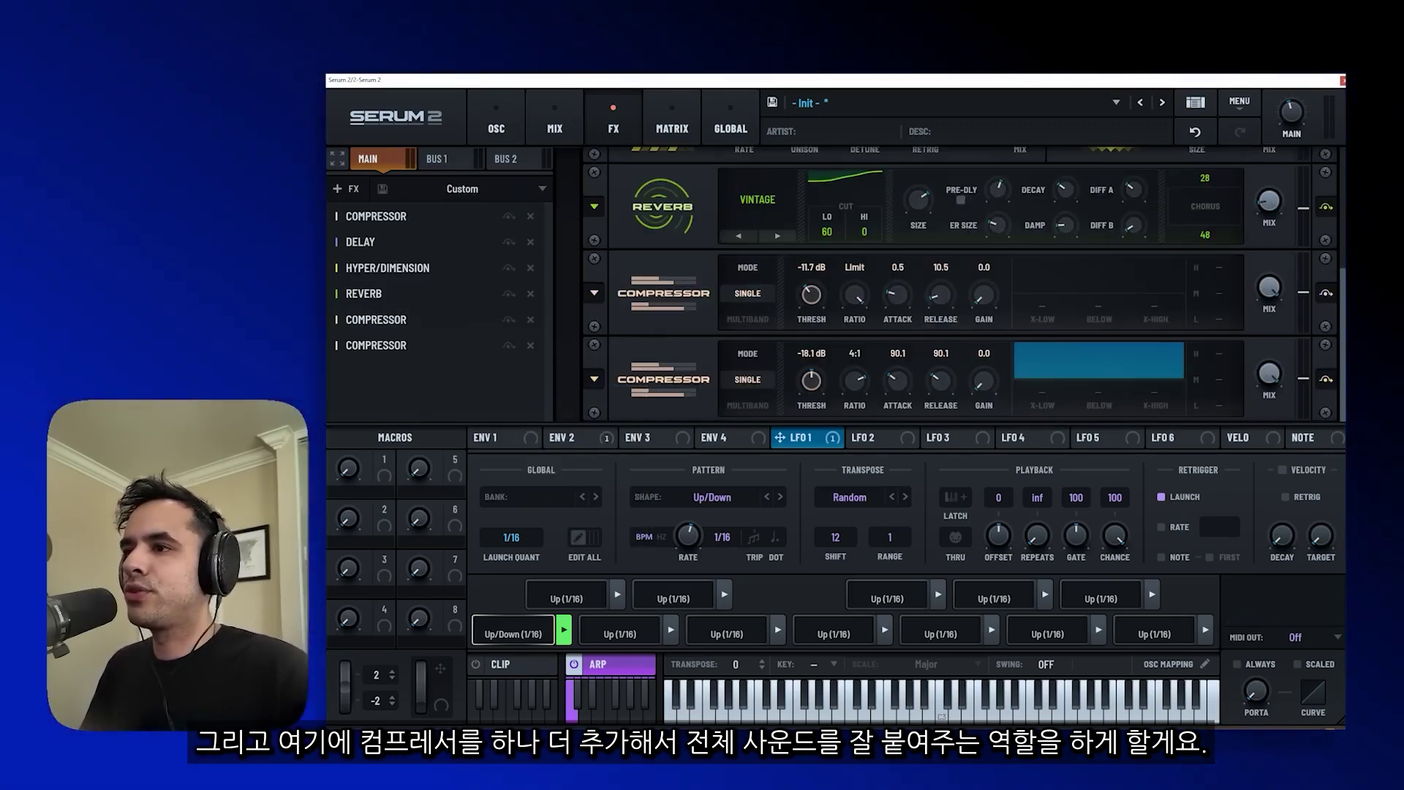
Set the last compressor's threshold to -25.9 dB, its ratio to 3:1 and its gain to 7.2 dB.
drag(854, 379, 811, 382)
drag(983, 380, 983, 354)
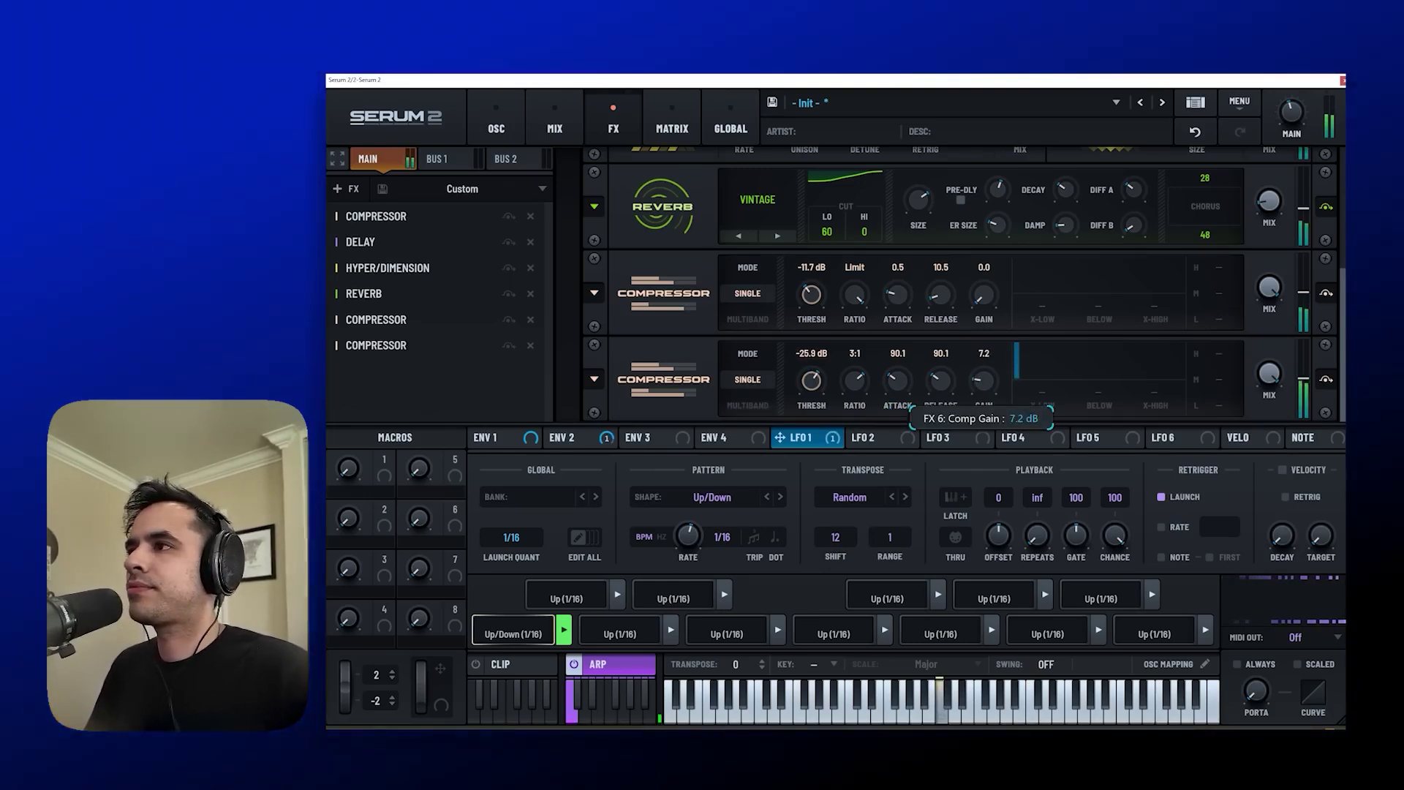
Slightly lower the grain length of oscillator A.
click(495, 122)
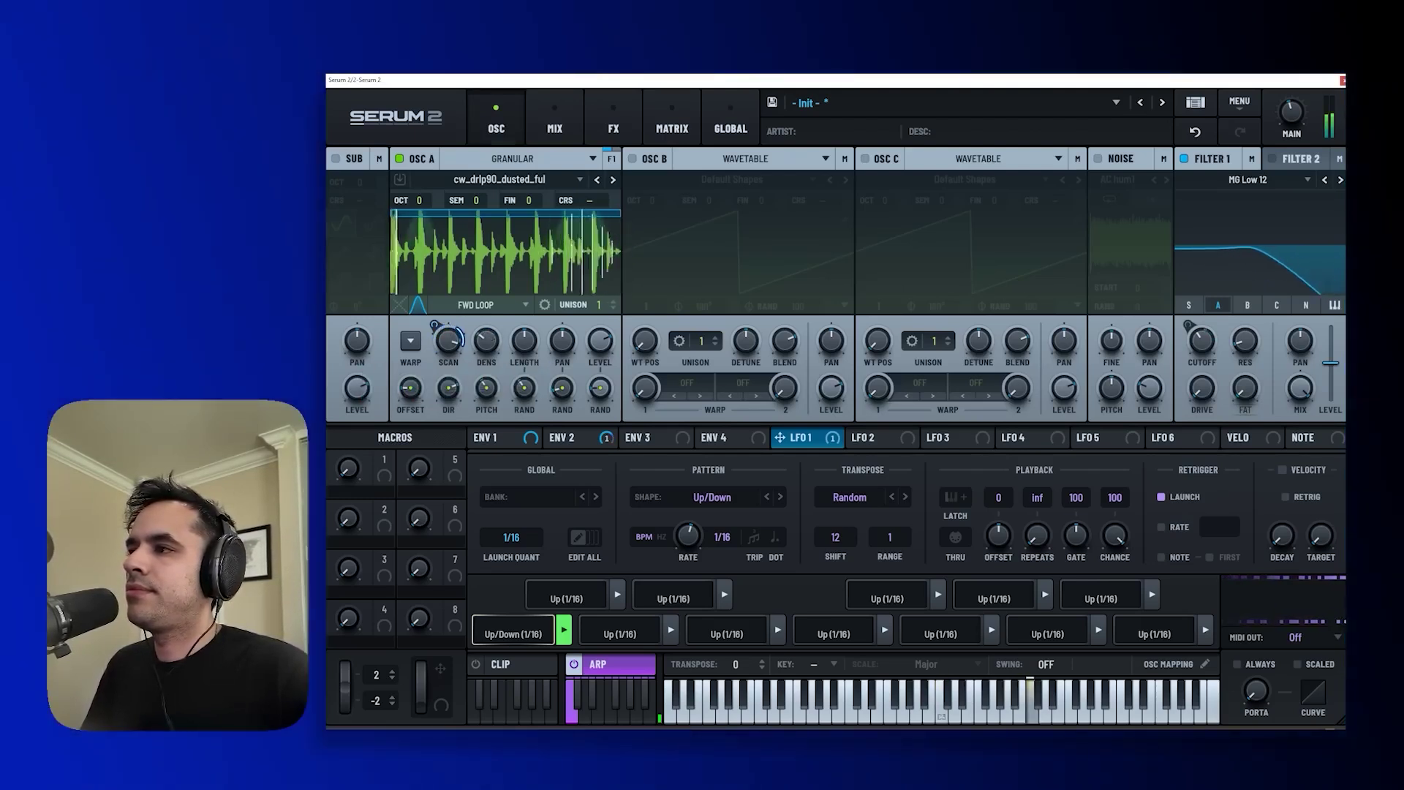
mouse_move(524, 340)
mouse_down()
mouse_move(523, 391)
mouse_move(524, 351)
mouse_up()
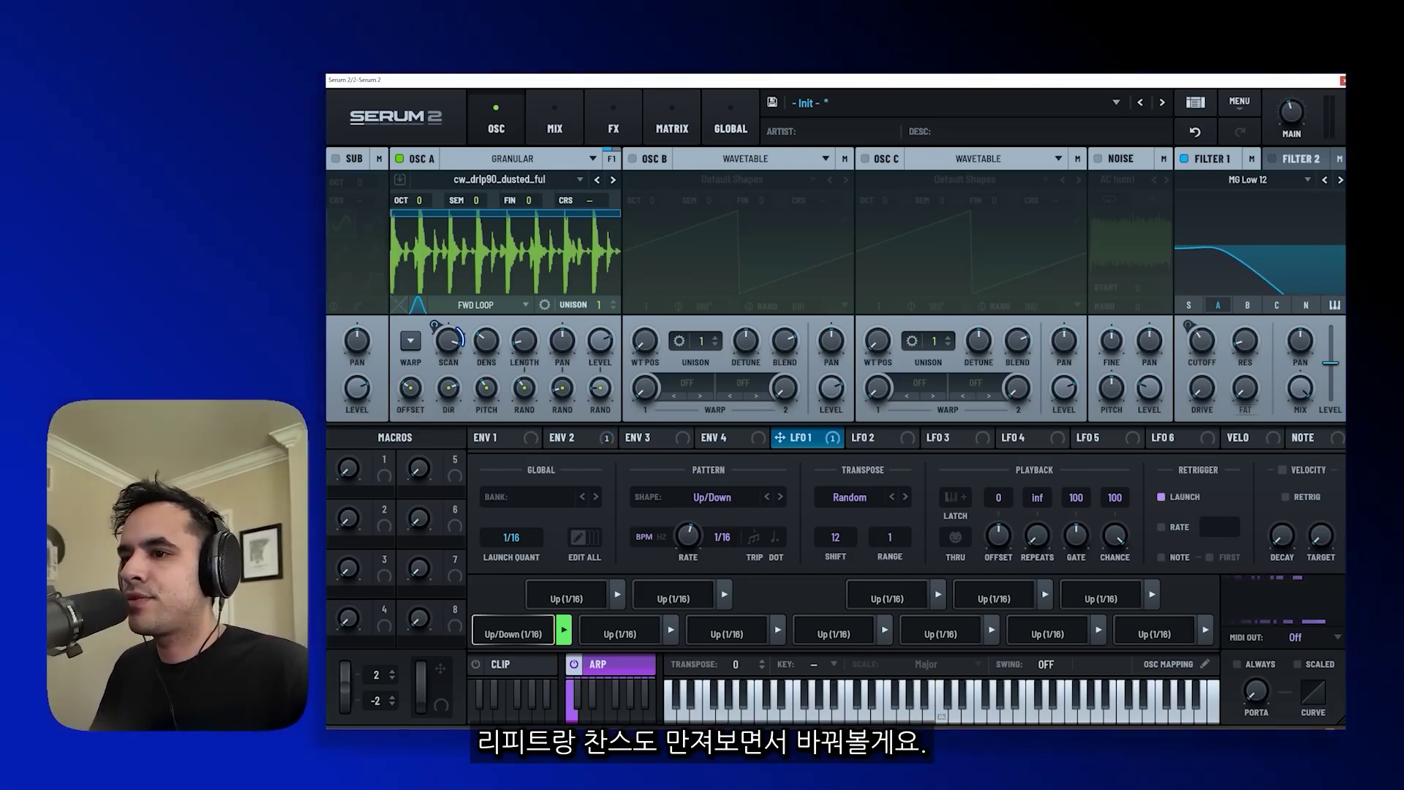
Set the arpeggiator's repeats to 4, gate to 54 and chance to 93%.
drag(1036, 535, 1036, 577)
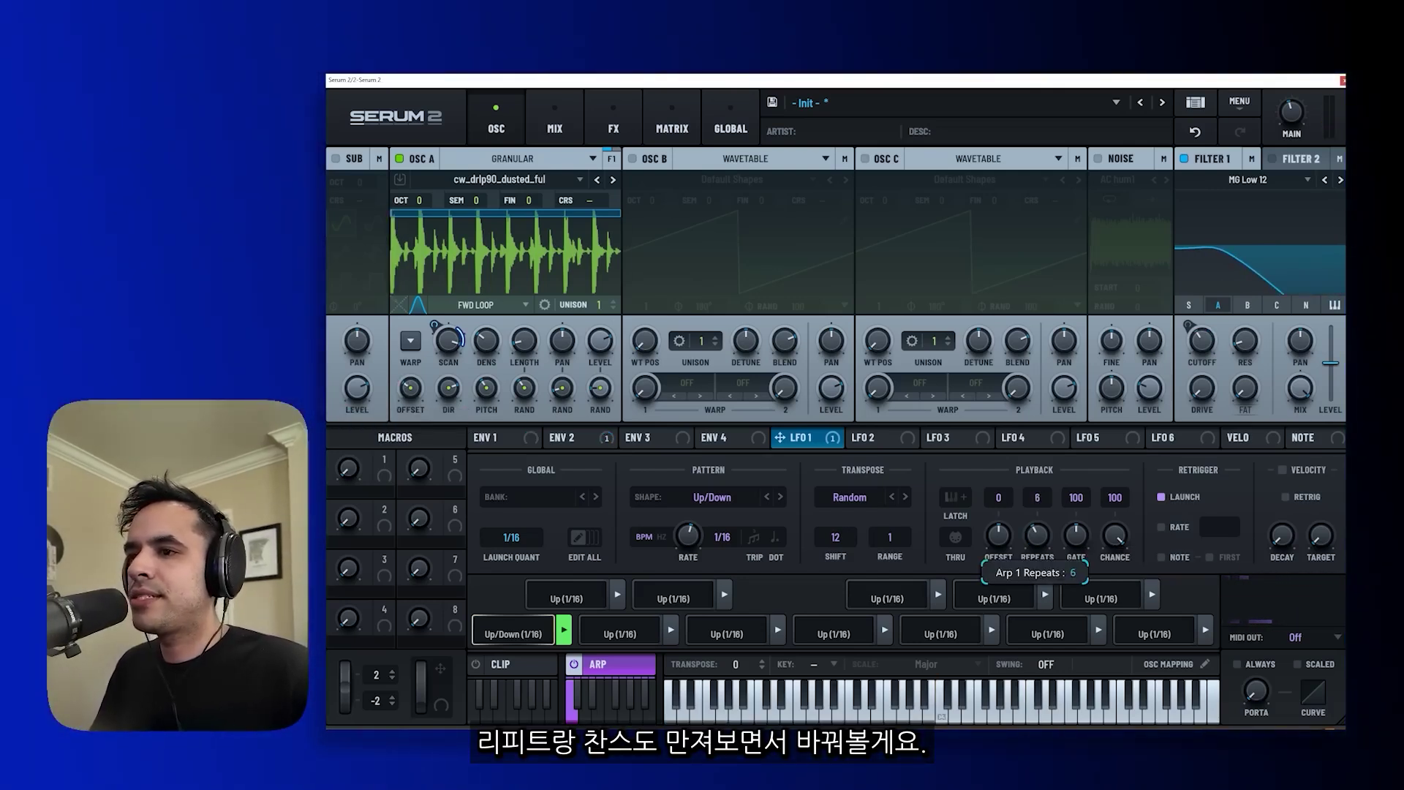
drag(1114, 534, 1114, 549)
drag(1075, 535, 1074, 585)
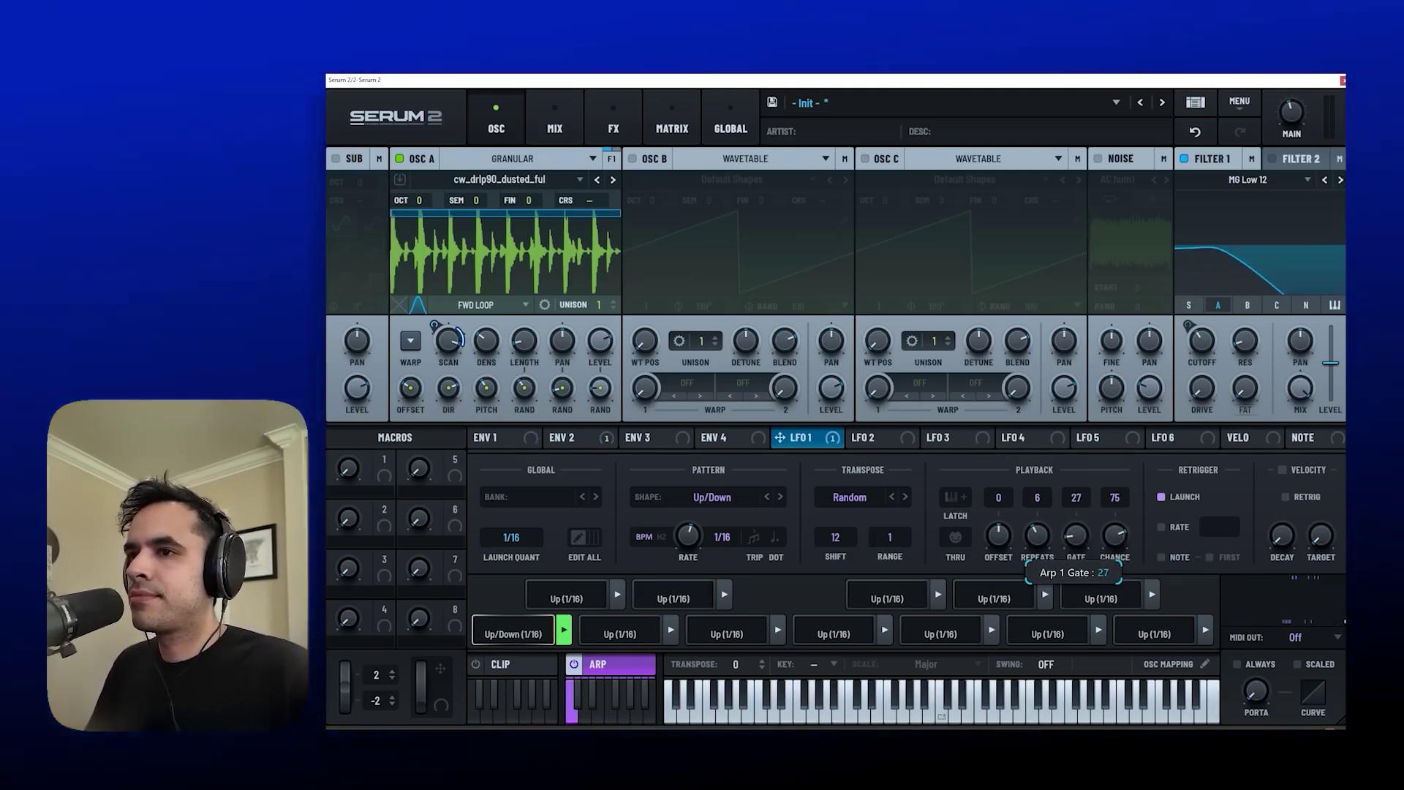
drag(1075, 535, 1114, 515)
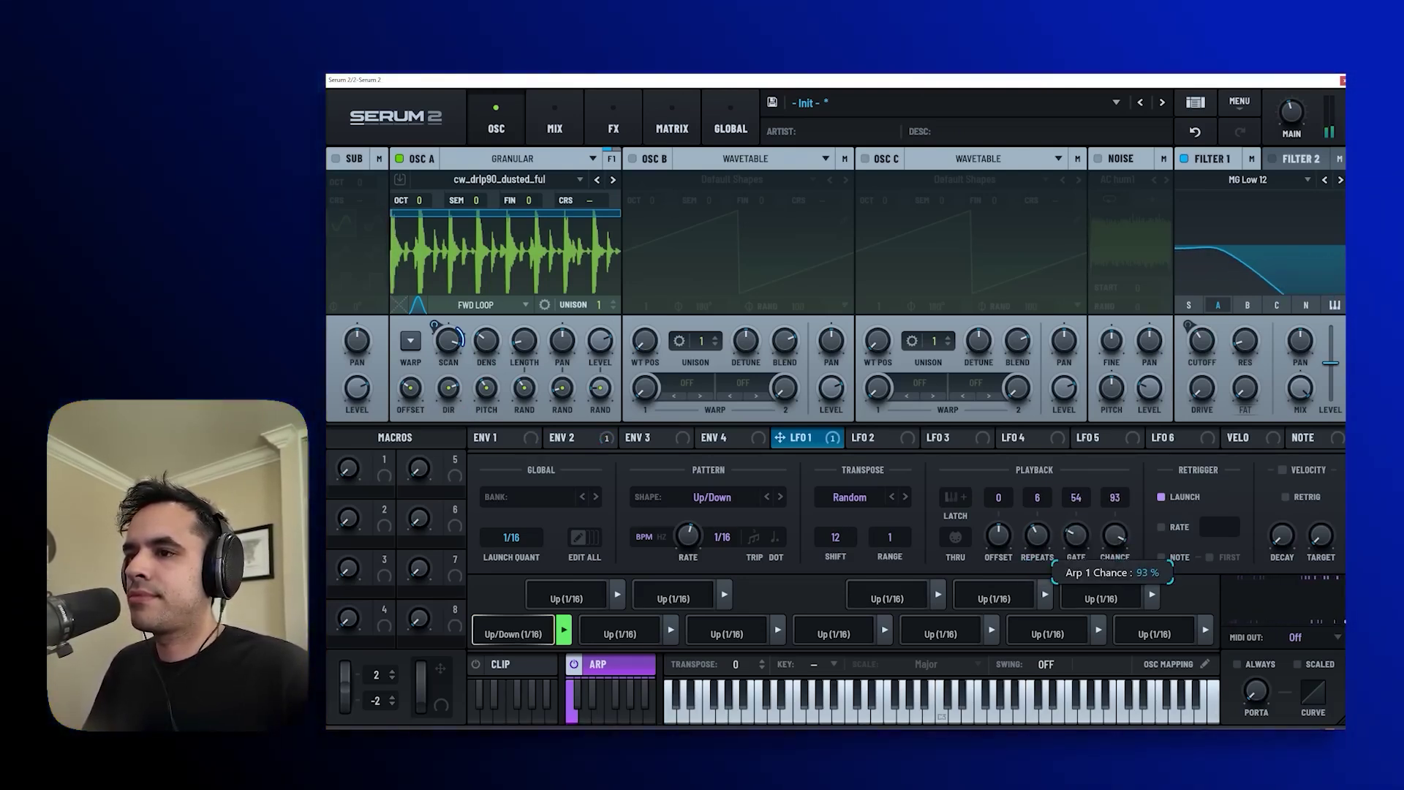
drag(1036, 534, 1036, 552)
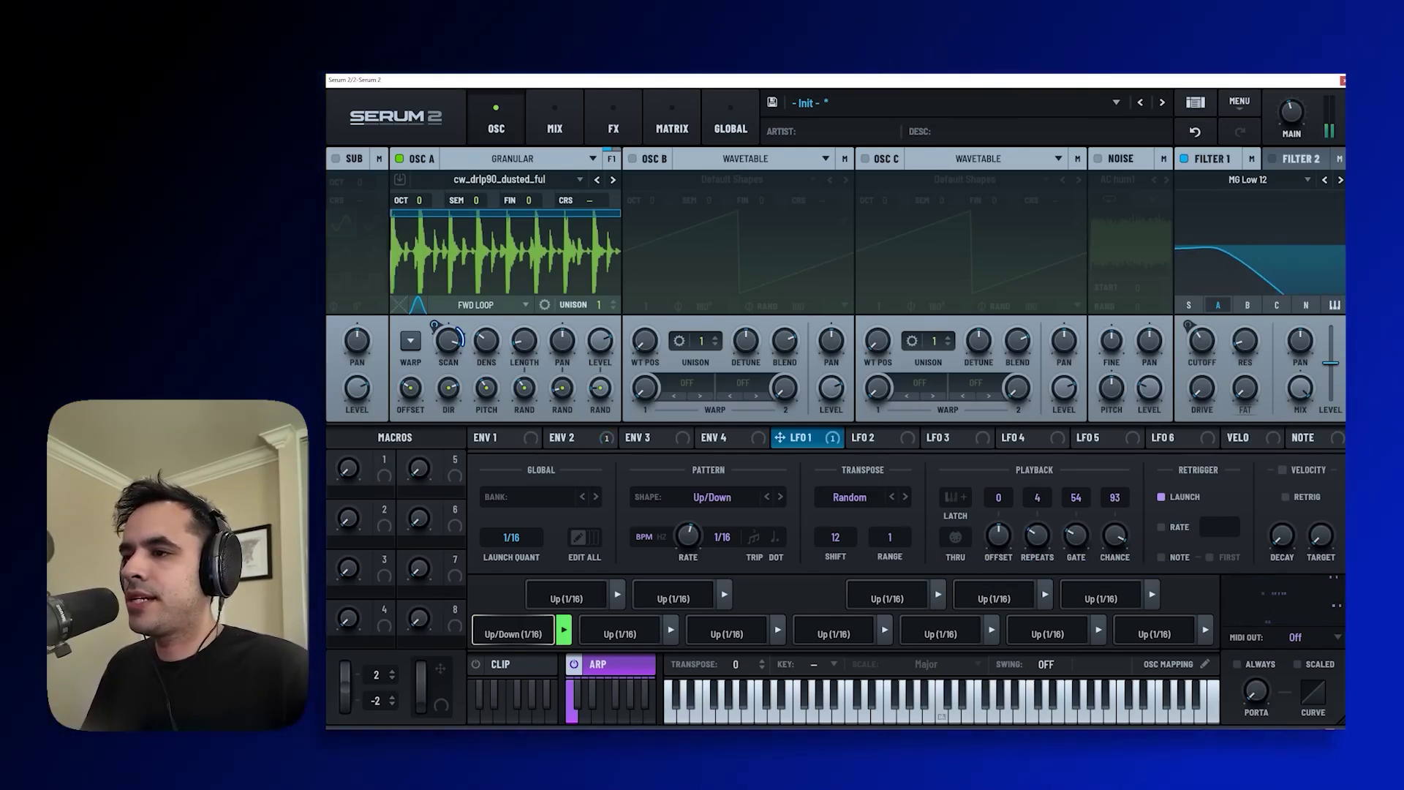
Set the arpeggiator's transpose mode to Rnd.NoDup and its pattern shape to Down+Up.
click(905, 498)
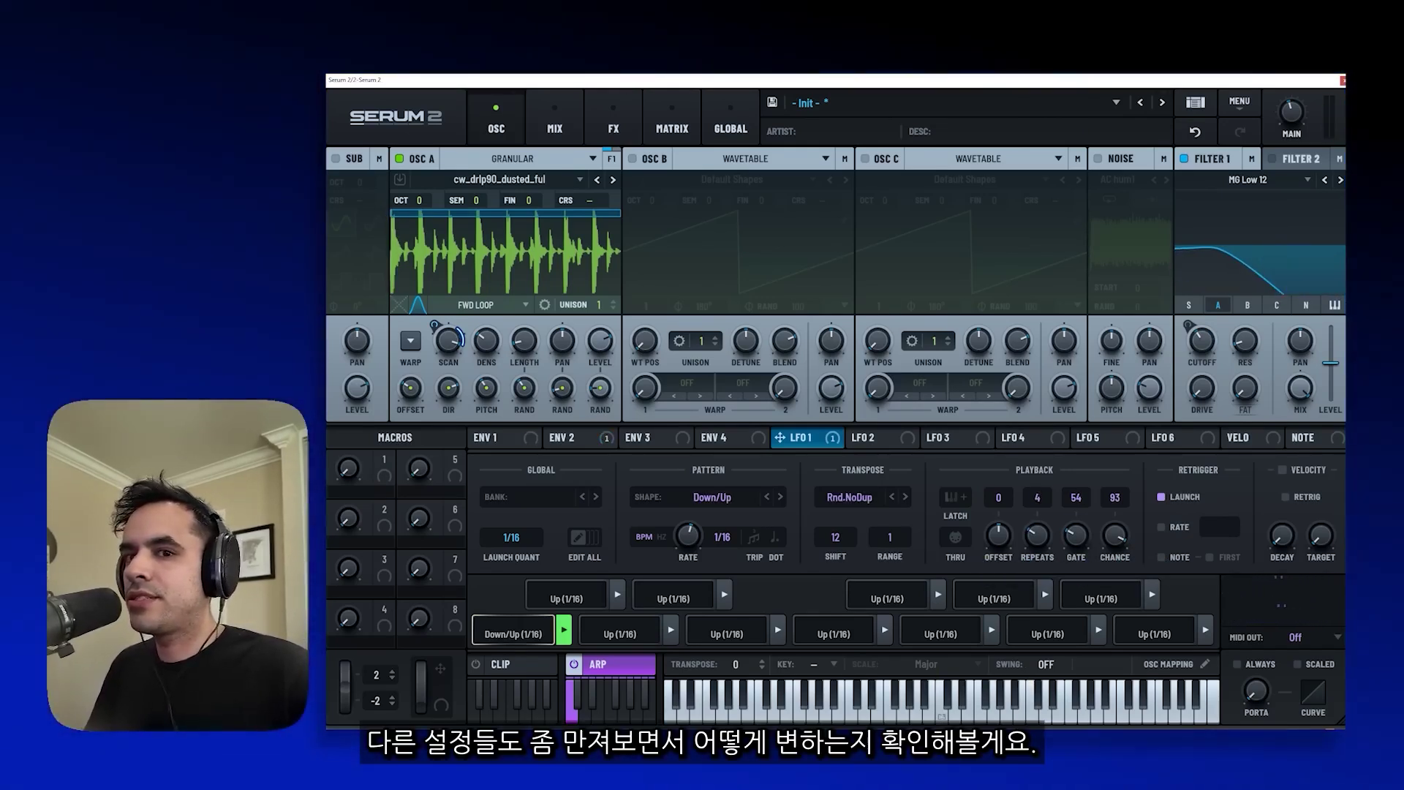
click(780, 497)
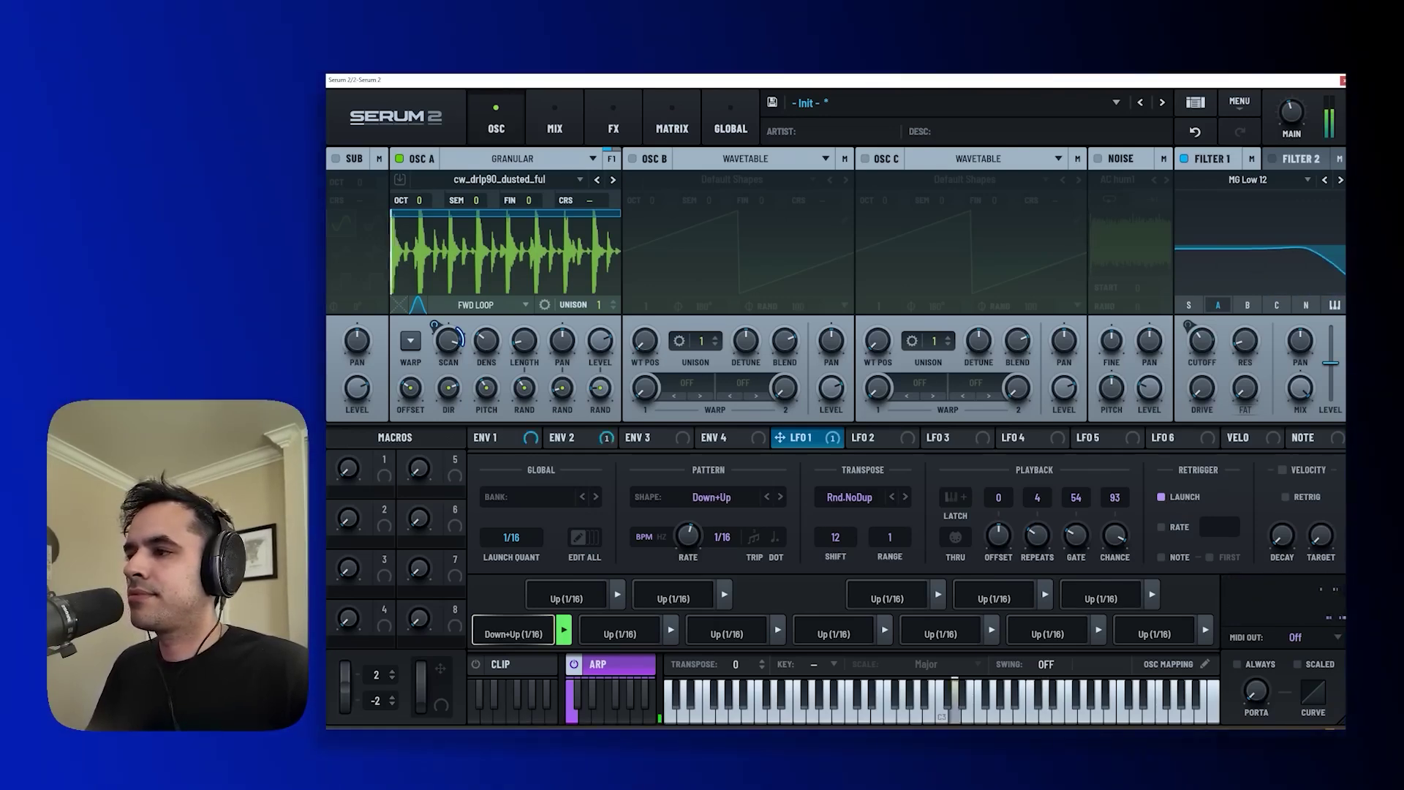
Add a second delay to the end of the main effects chain.
click(554, 119)
click(613, 119)
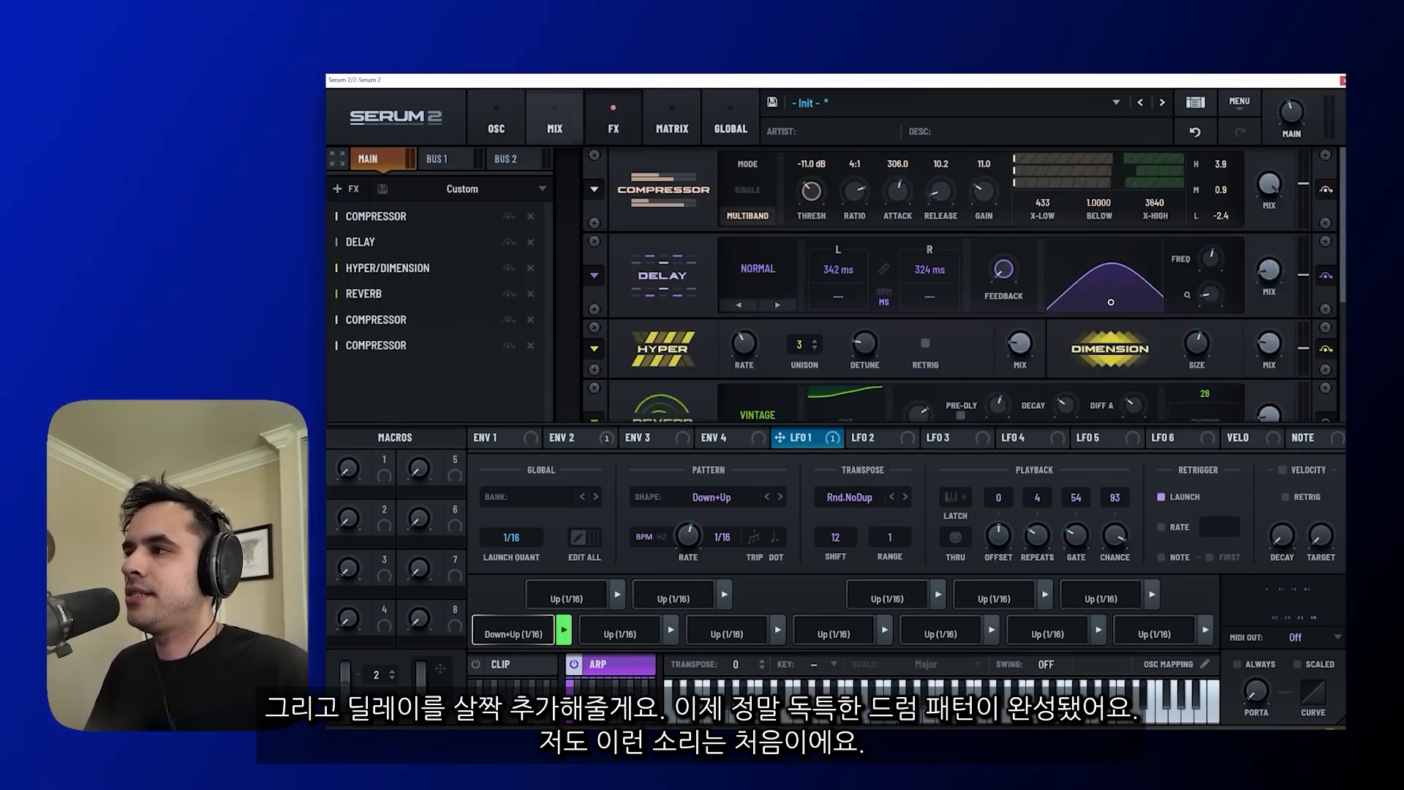
right_click(425, 374)
mouse_move(468, 382)
click(548, 428)
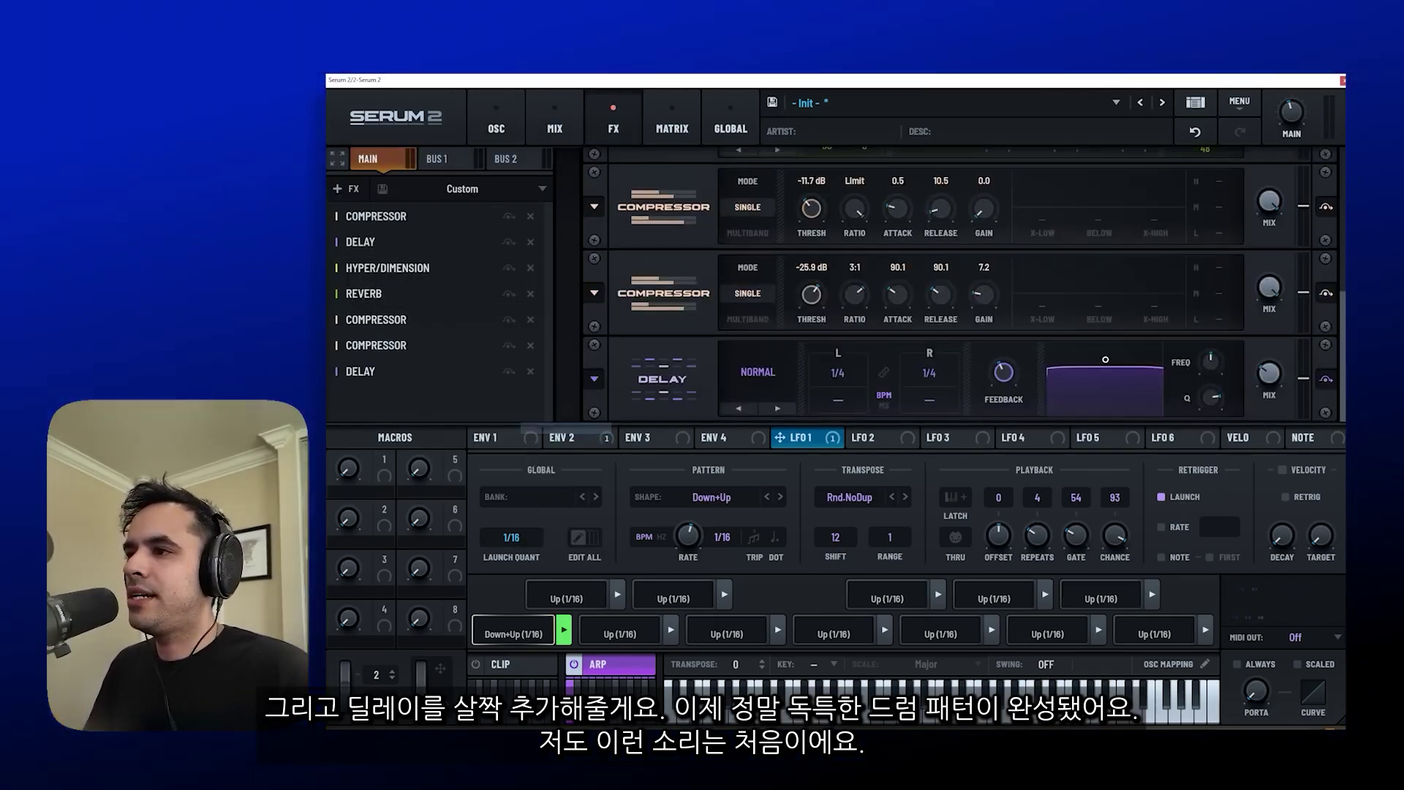
Load the factory preset Normal - Dotted 8th Delay on the new delay and narrow its filter band.
click(594, 378)
mouse_move(614, 373)
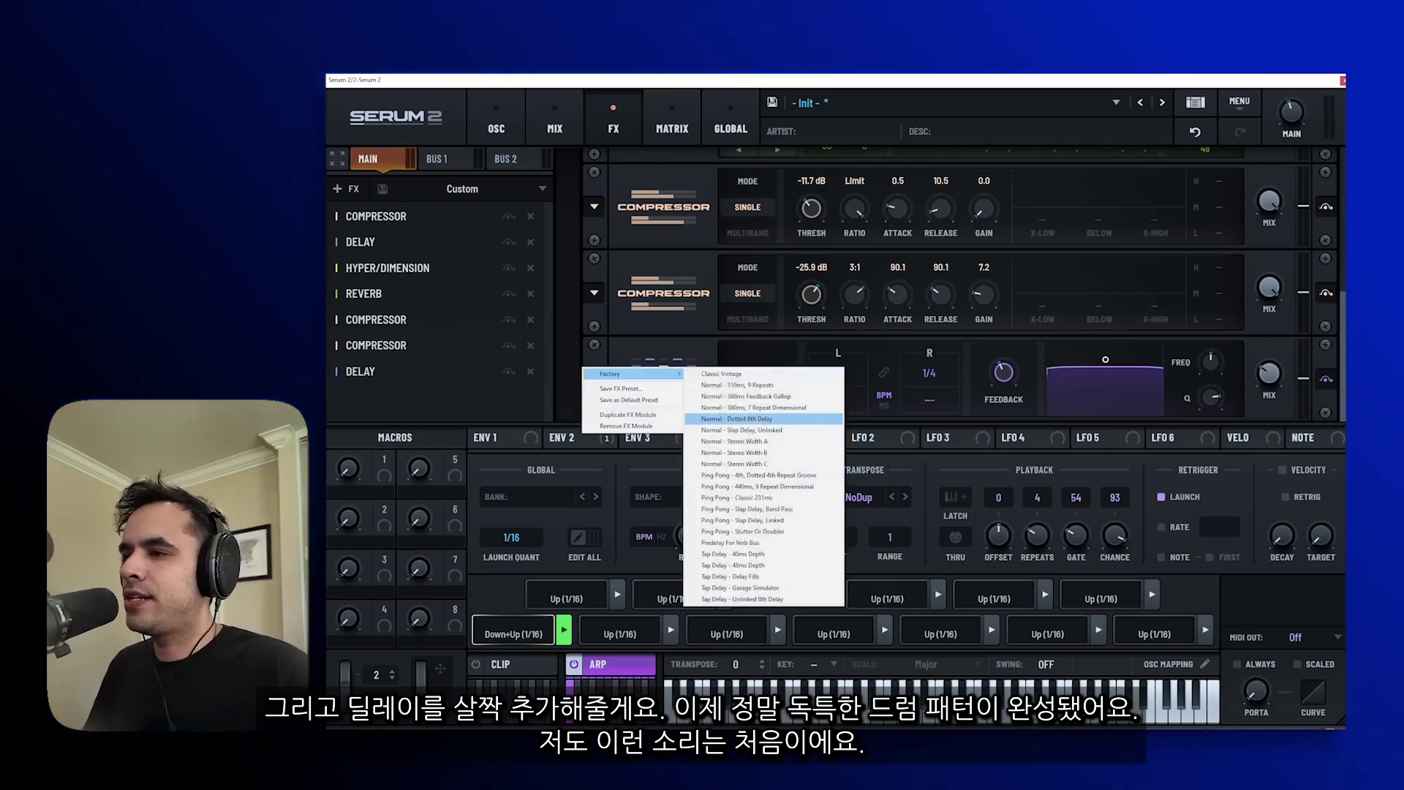
click(764, 419)
drag(1101, 414, 1106, 397)
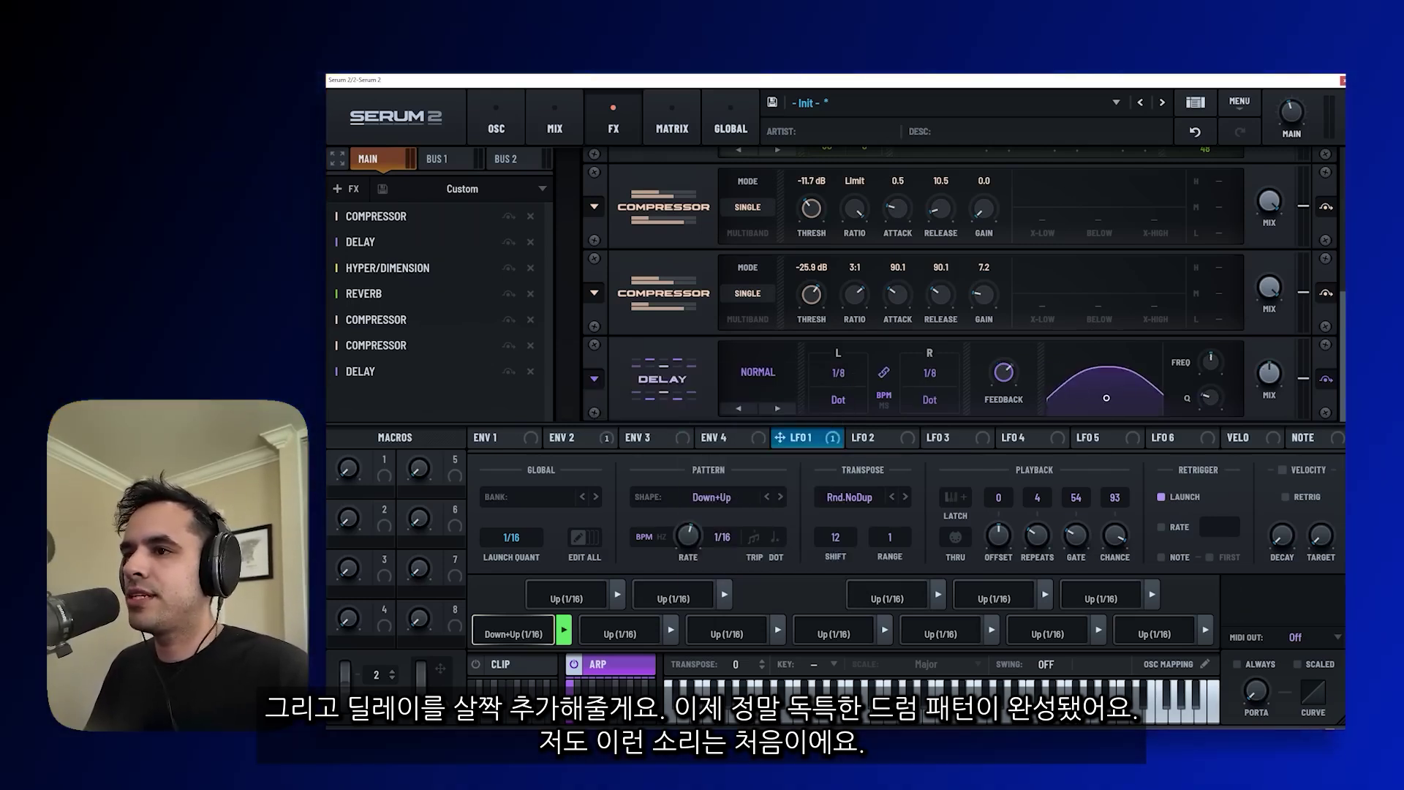